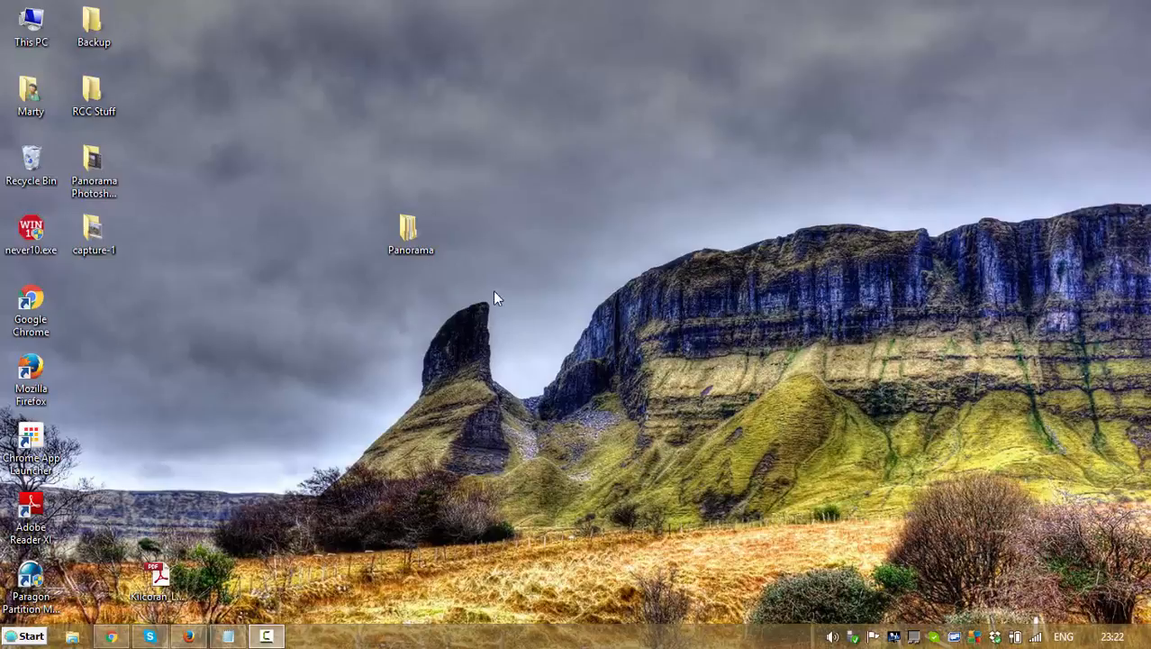
Step: Open the Original folder inside Panorama\Cropped on the desktop to view the source photo
double_click(412, 238)
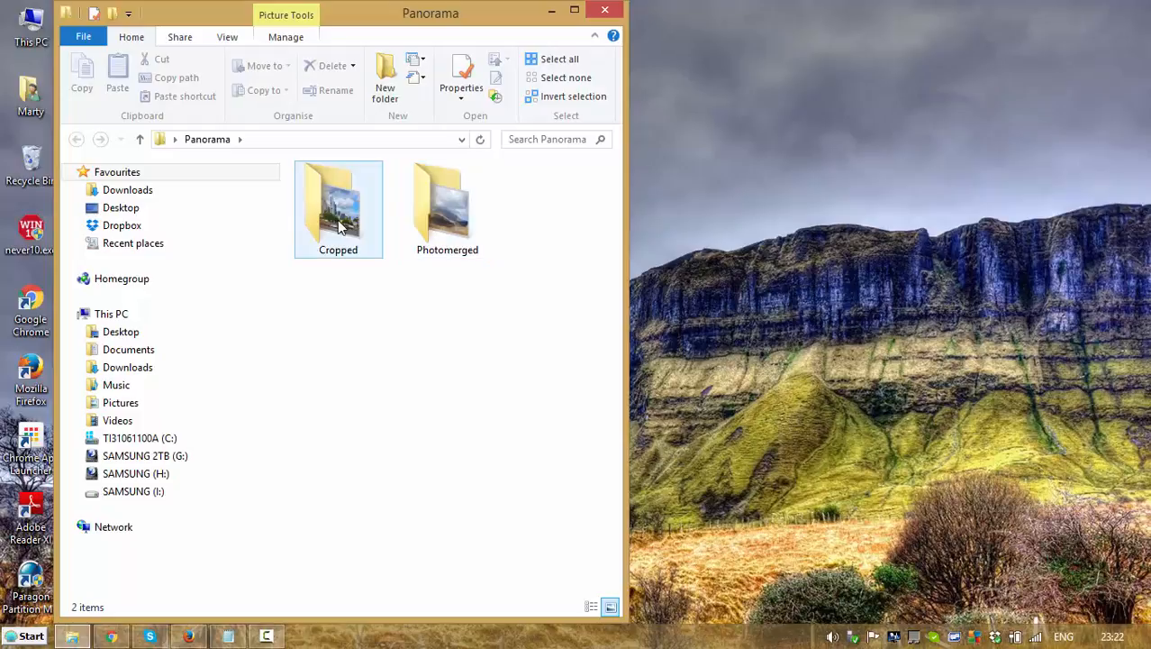
double_click(338, 212)
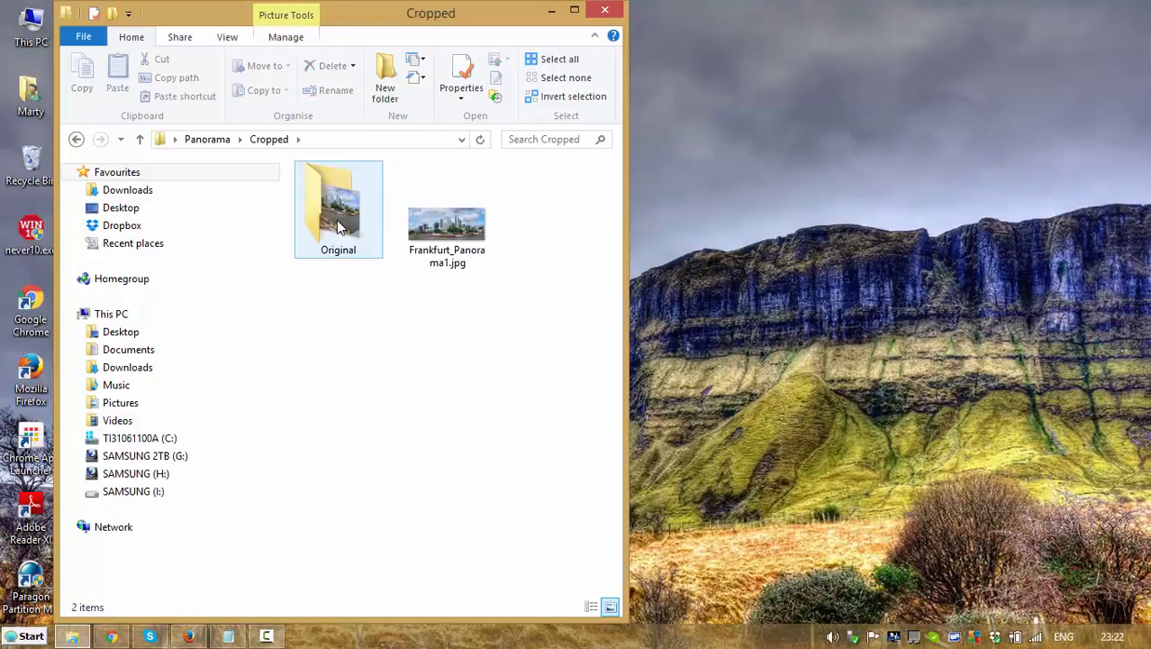
double_click(340, 227)
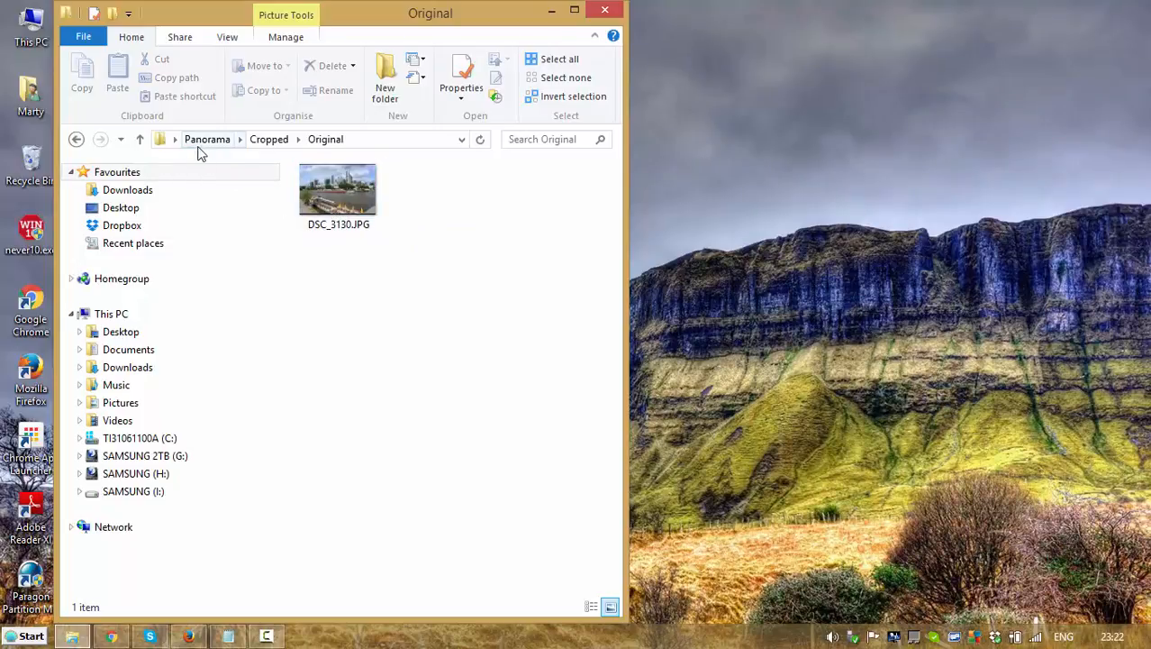
Step: Start Adobe Lightroom and open its photo import dialog
left_click(36, 638)
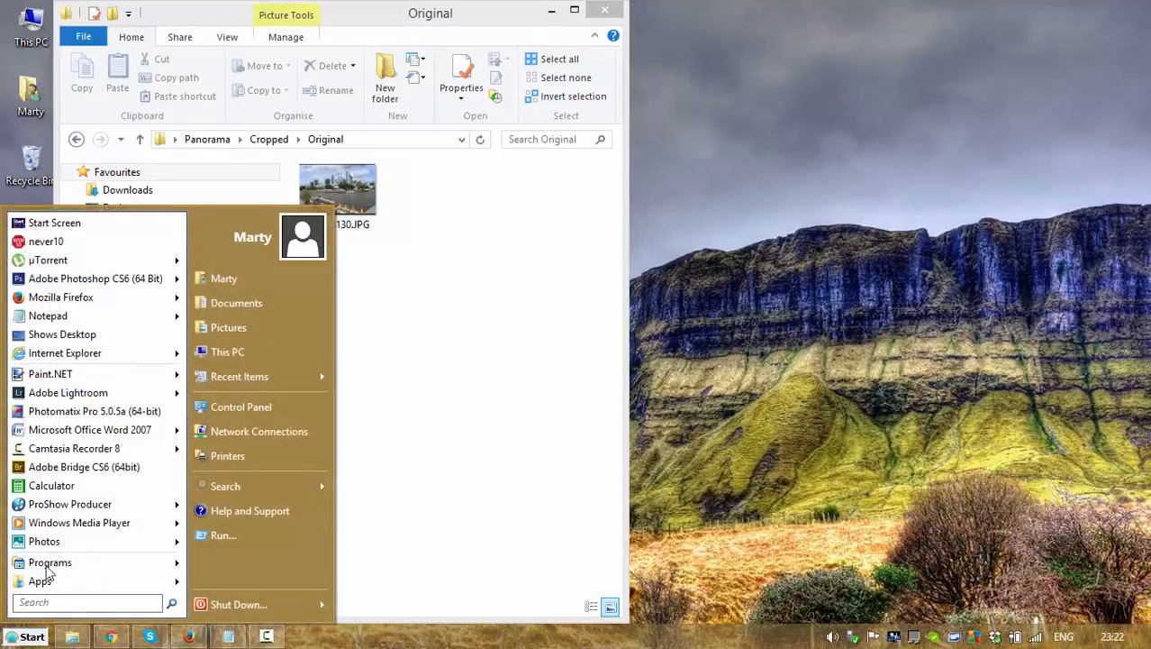
left_click(94, 396)
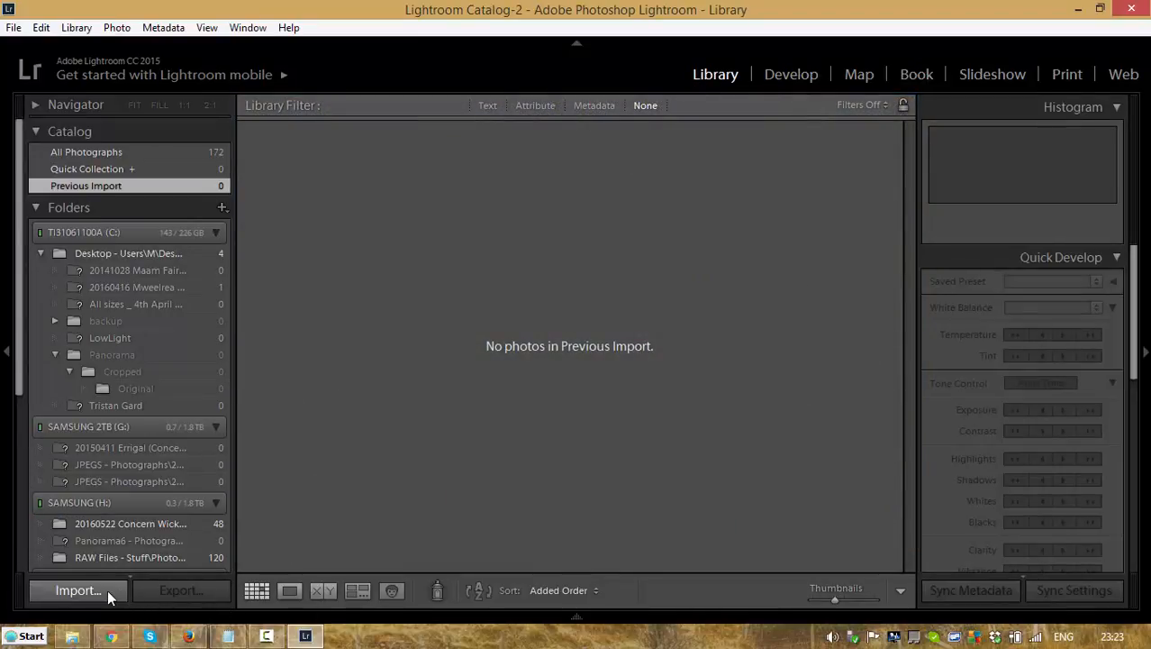
left_click(79, 591)
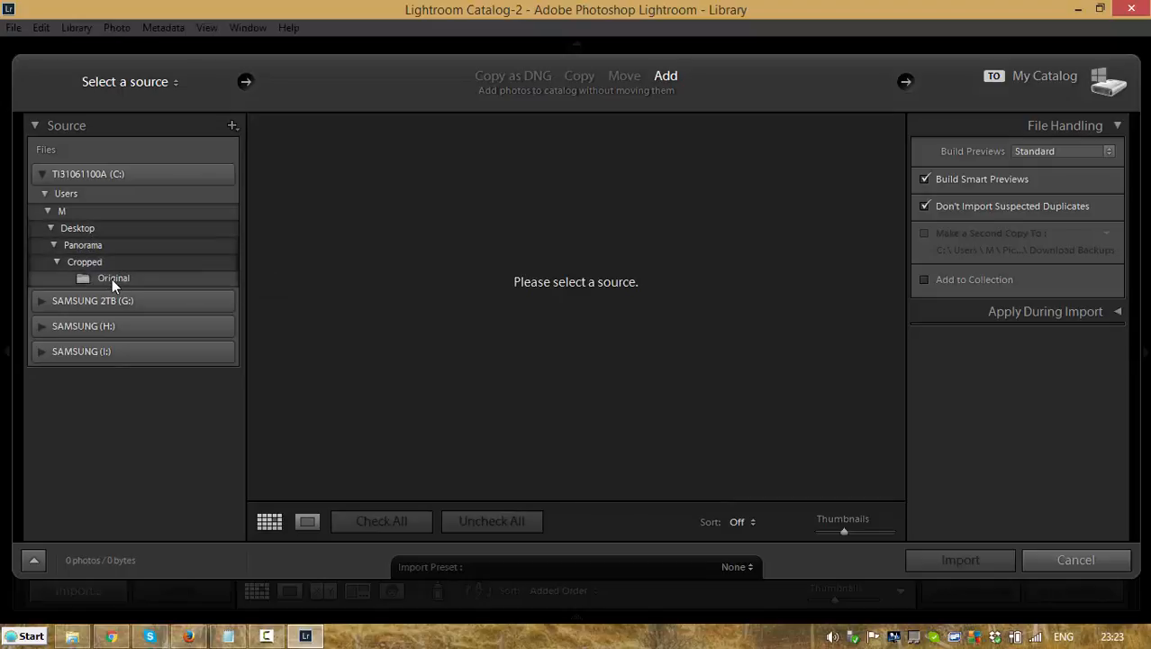
Step: Import DSC_3130.JPG from the Desktop\Panorama\Cropped\Original folder into the catalog and dismiss the smart preview notice
left_click(41, 174)
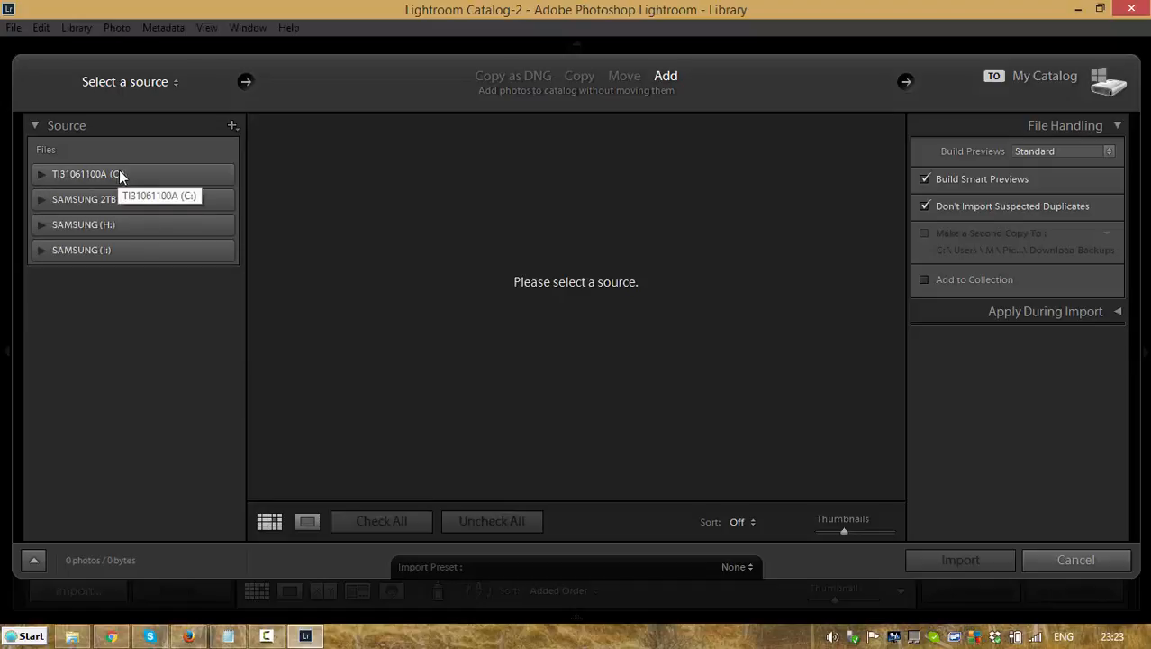
left_click(40, 173)
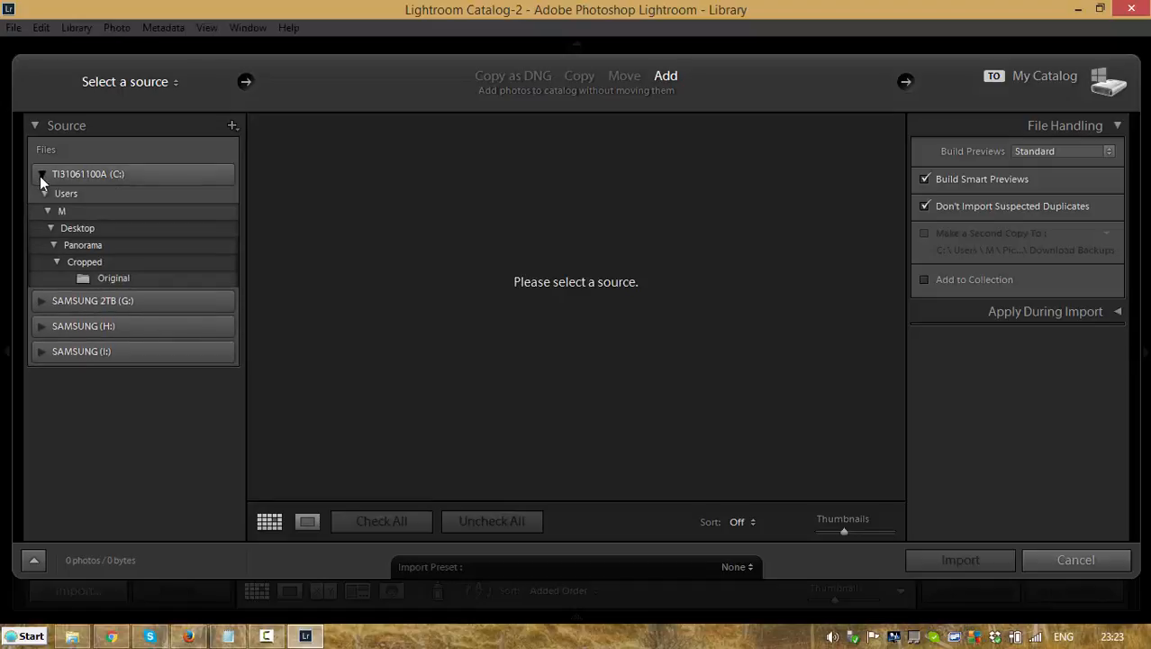
left_click(105, 282)
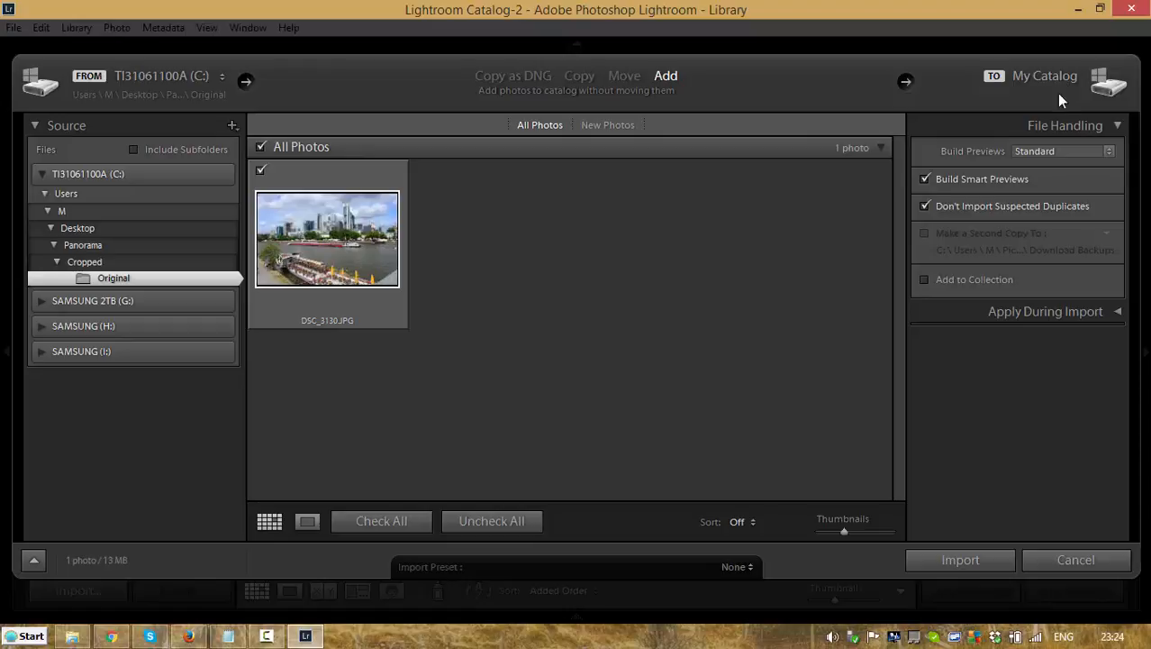
left_click(968, 560)
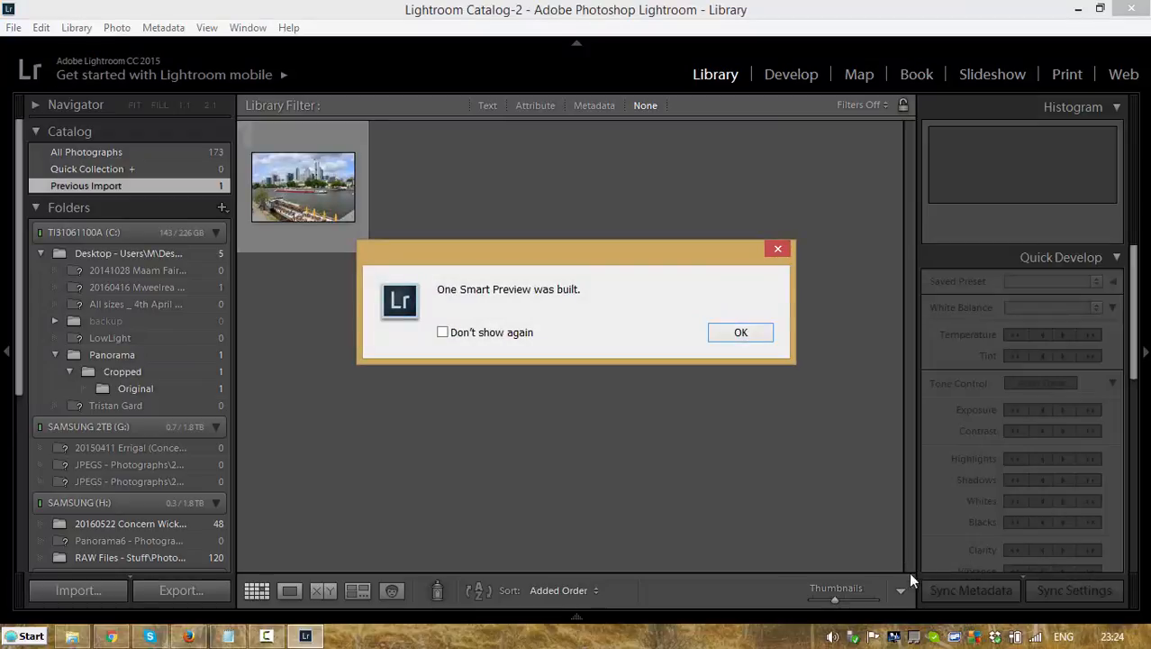
left_click(721, 335)
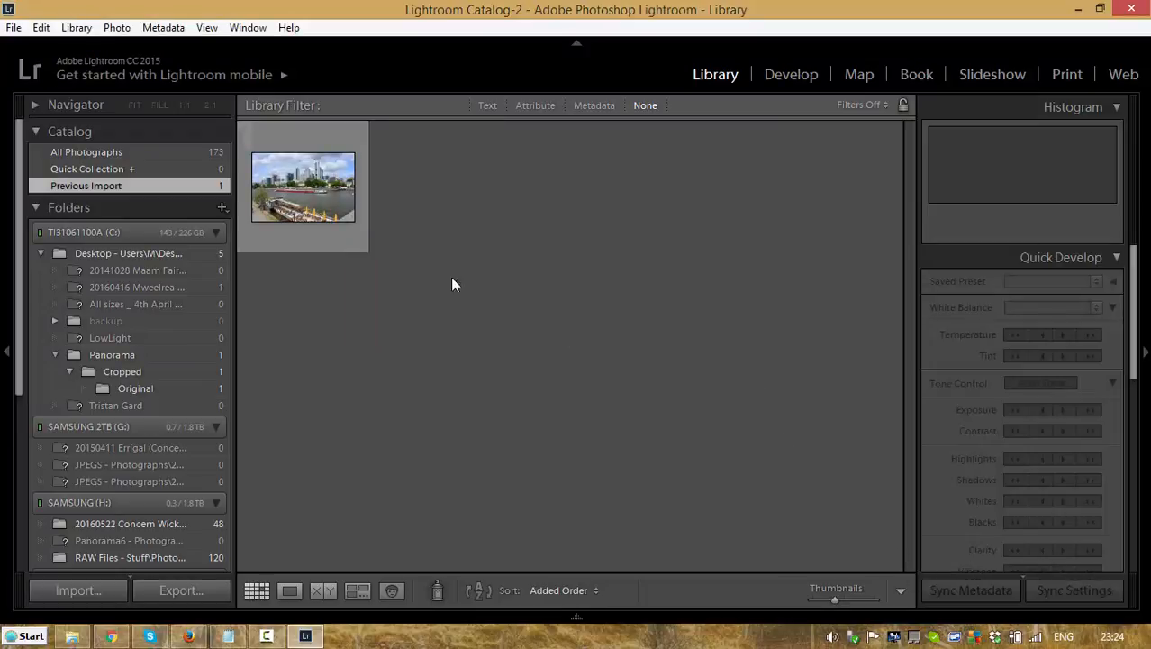
Step: Open the imported city skyline photo in the Develop module and activate the Crop Overlay tool
left_click(319, 200)
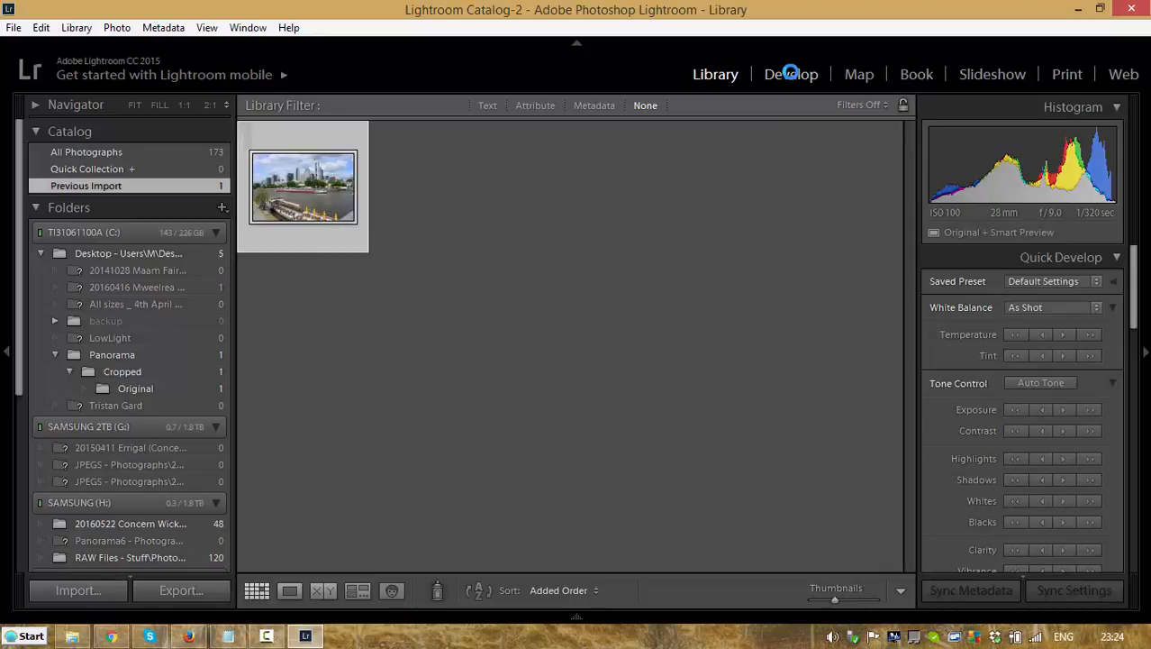
left_click(791, 73)
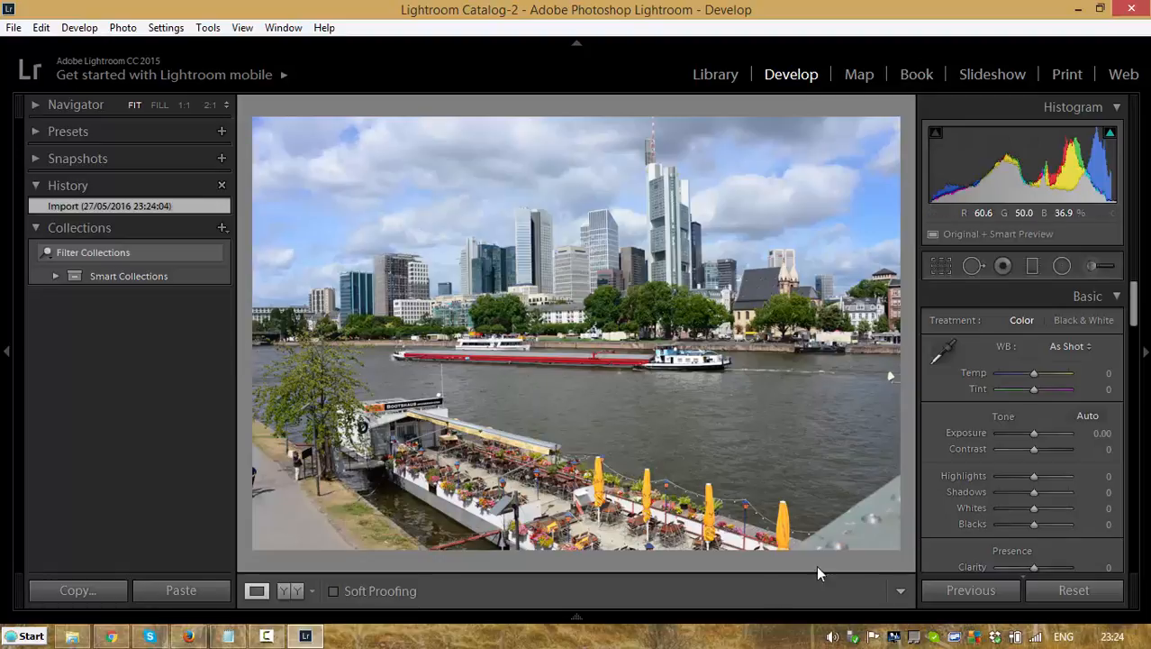
mouse_move(782, 621)
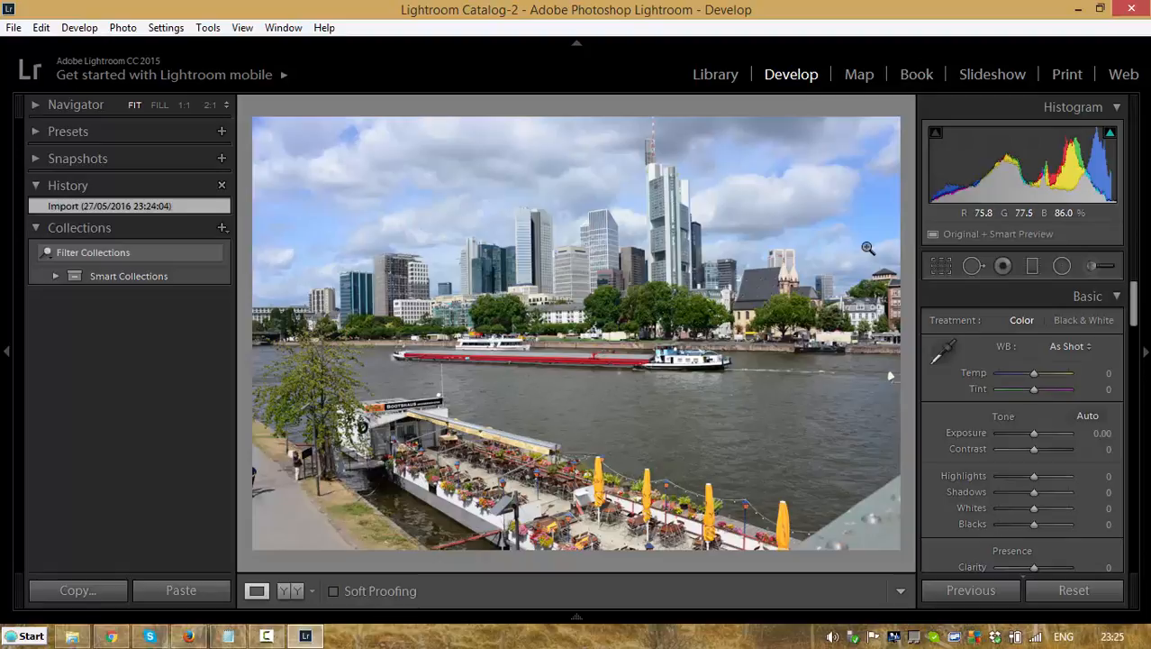
left_click(939, 268)
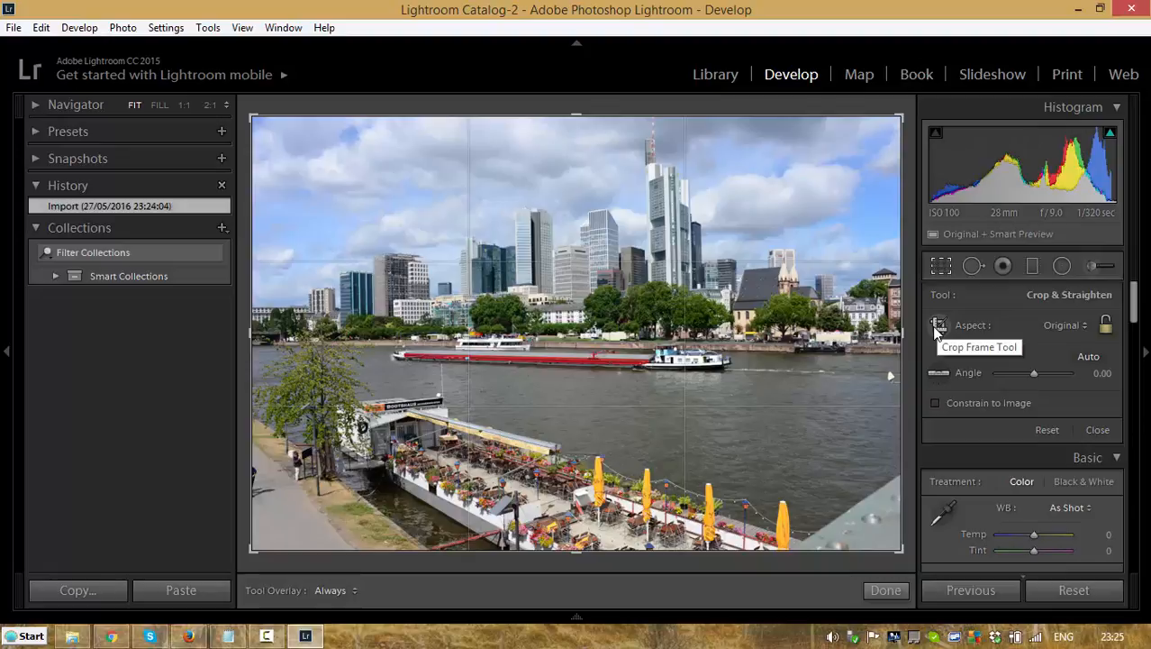
left_click(1081, 323)
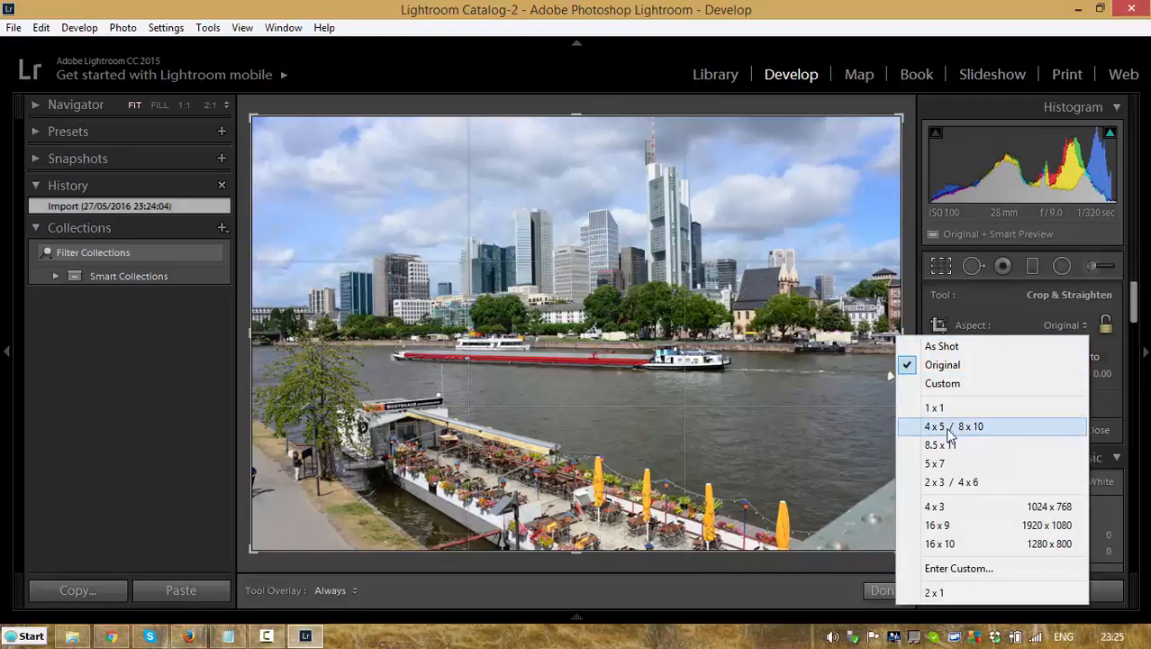
left_click(957, 571)
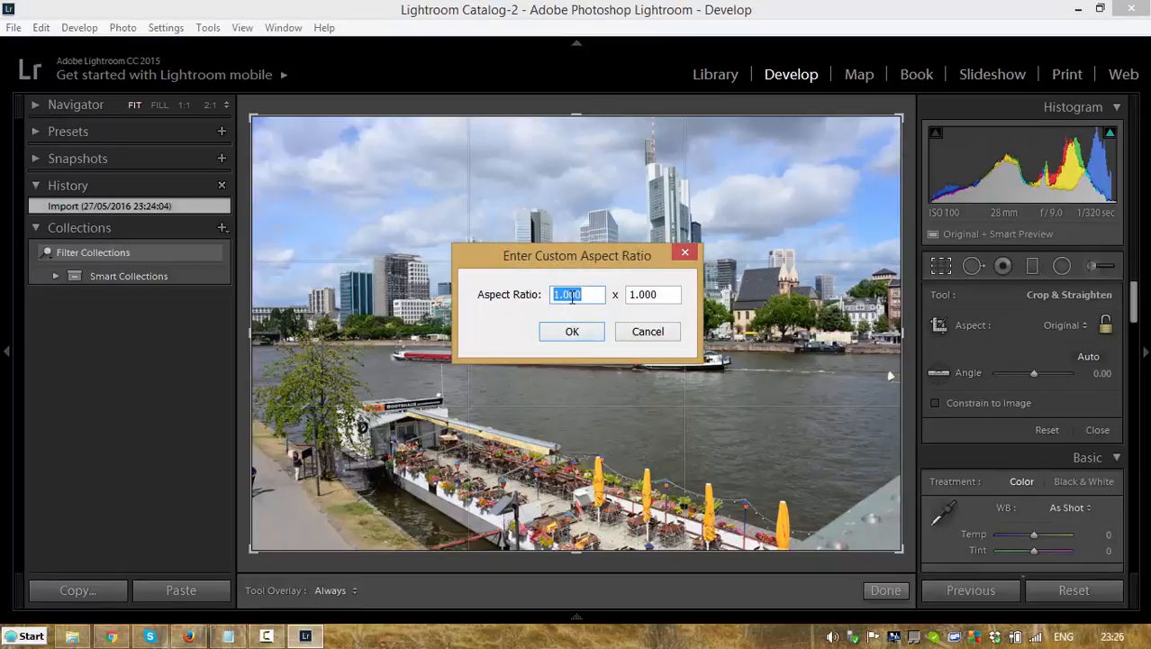
type("2")
key("Tab")
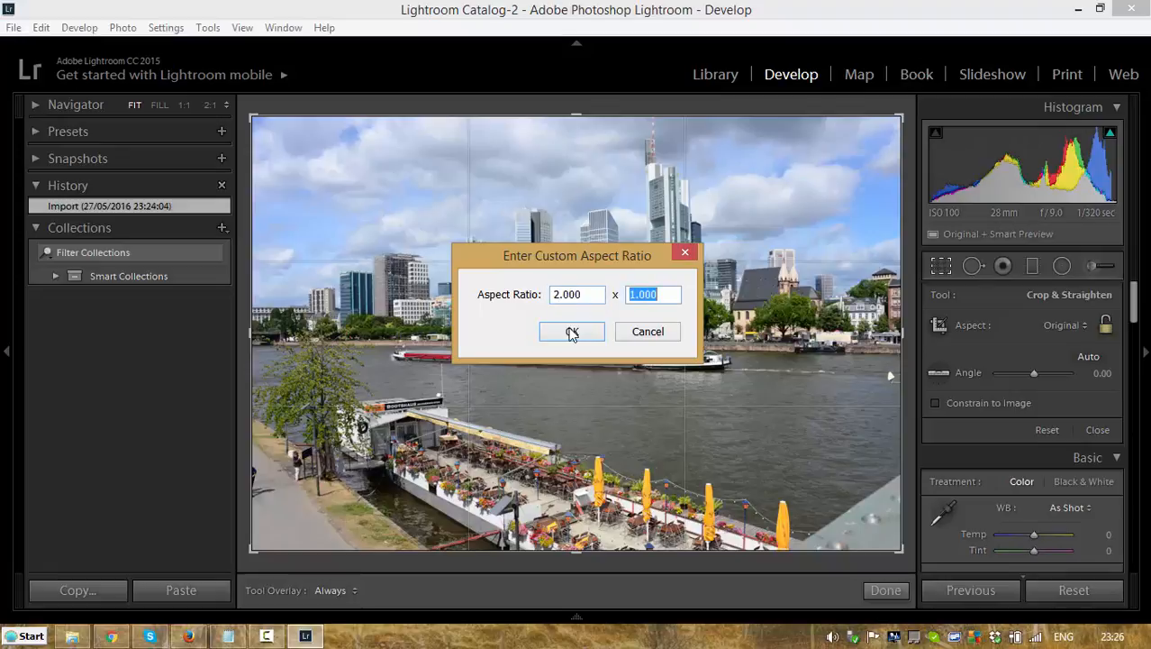
left_click(651, 333)
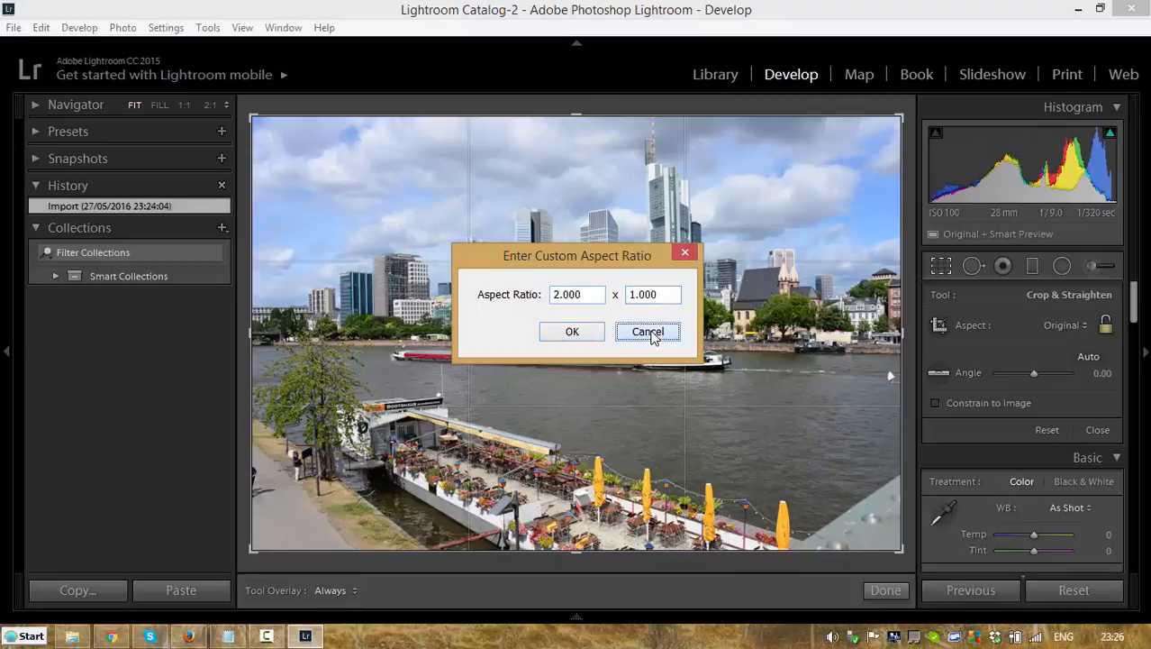
Step: Set the crop aspect ratio to 2 x 1 and reposition the crop to the upper edge of the photo, including the tower's tip
left_click(1081, 328)
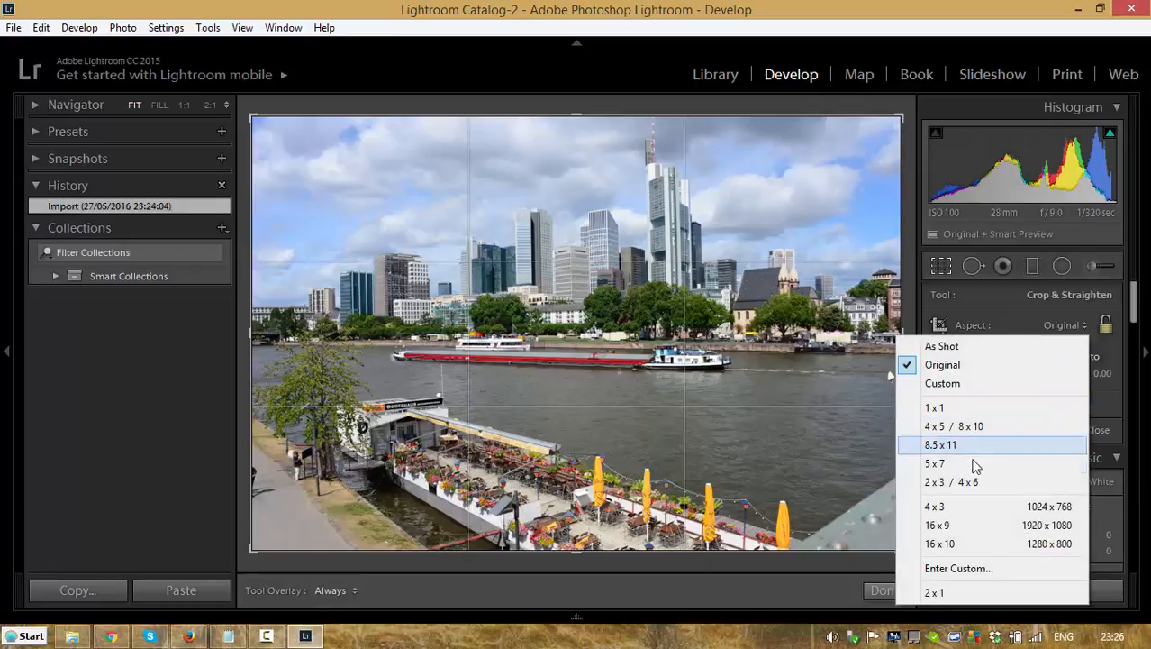
left_click(934, 592)
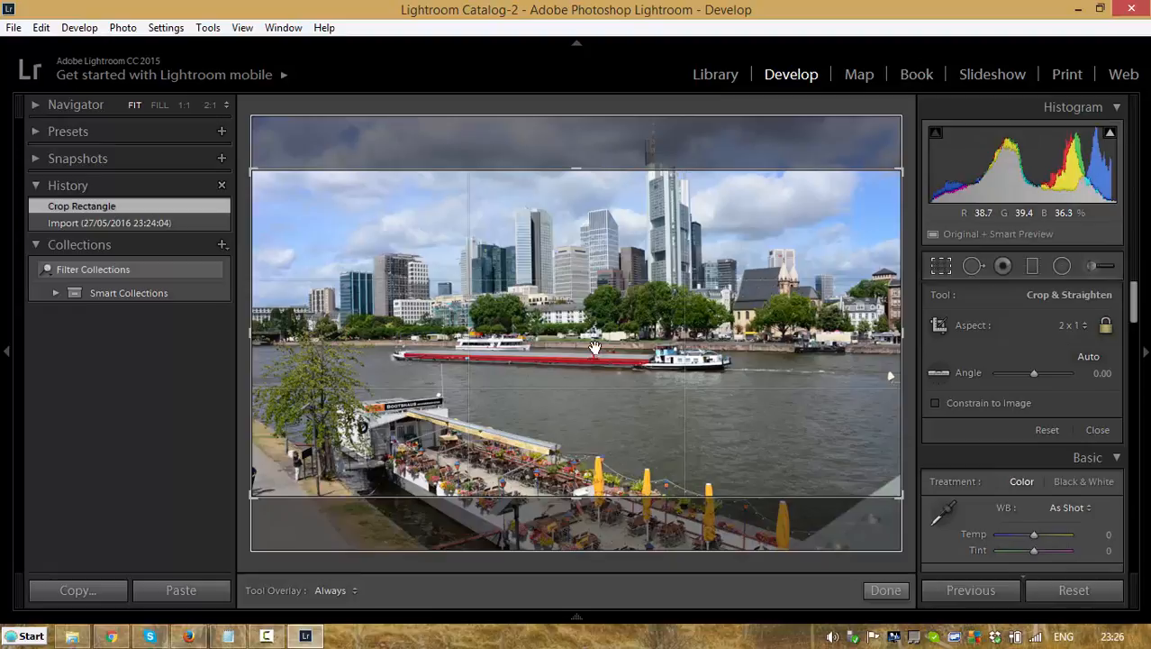
left_click_drag(594, 346, 596, 402)
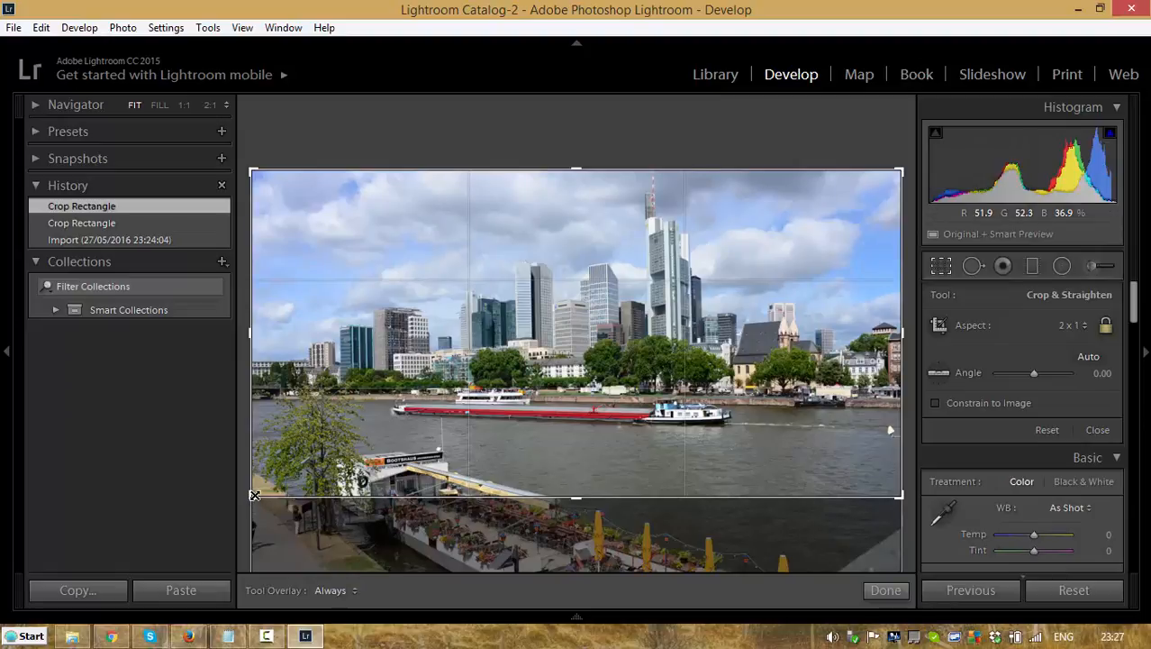
Step: Shrink the crop frame from its lower corners to exclude the riverside terrace and tighten around the skyline, and apply the crop
left_click_drag(255, 495, 277, 484)
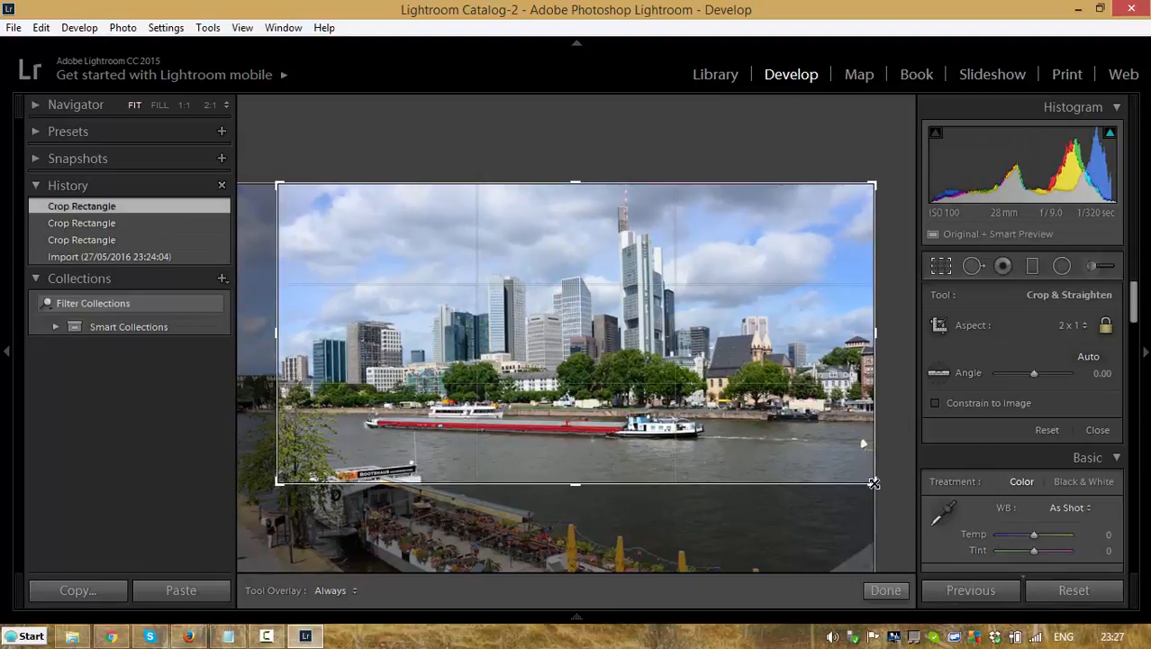
left_click_drag(873, 482, 857, 468)
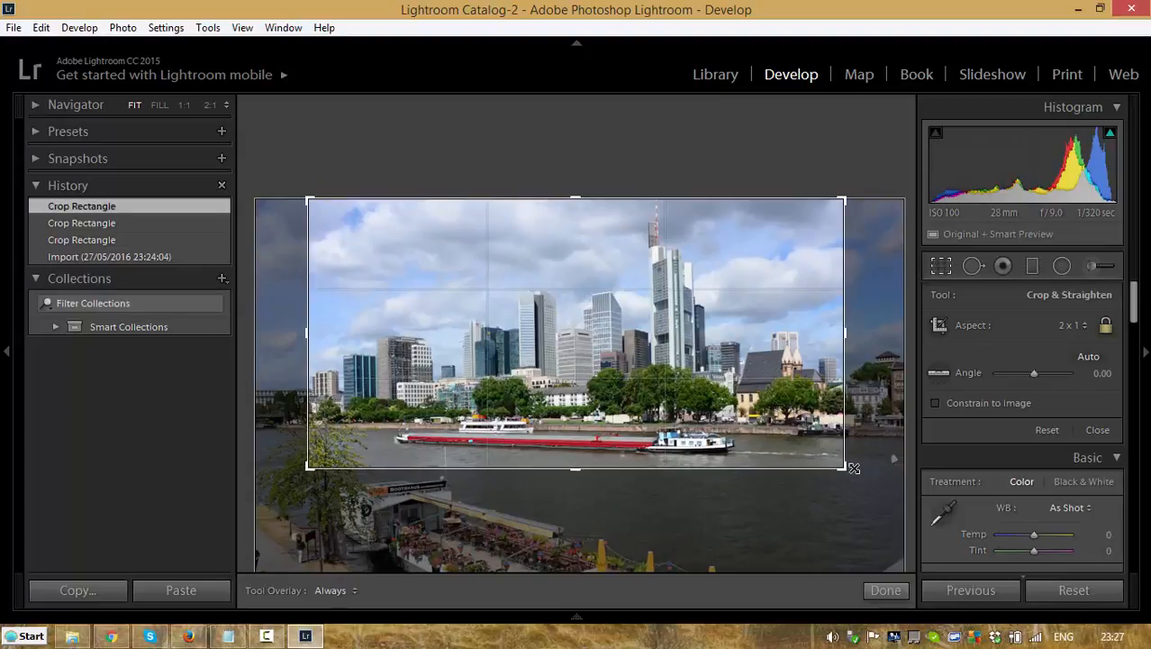
left_click_drag(854, 469, 855, 468)
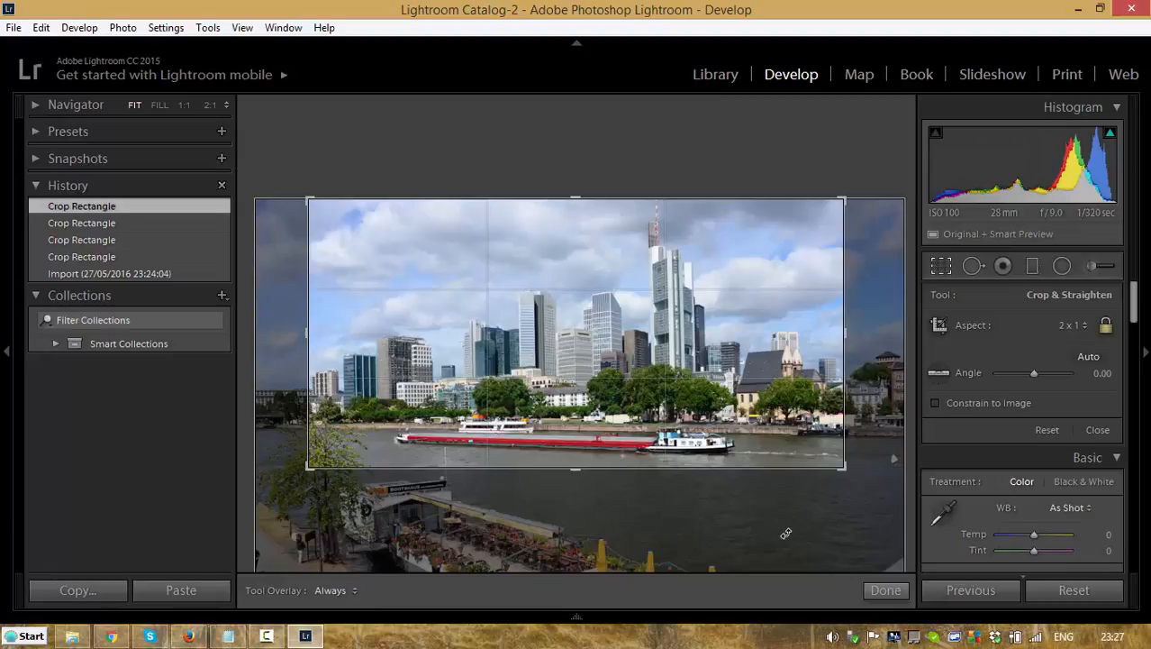
key("Return")
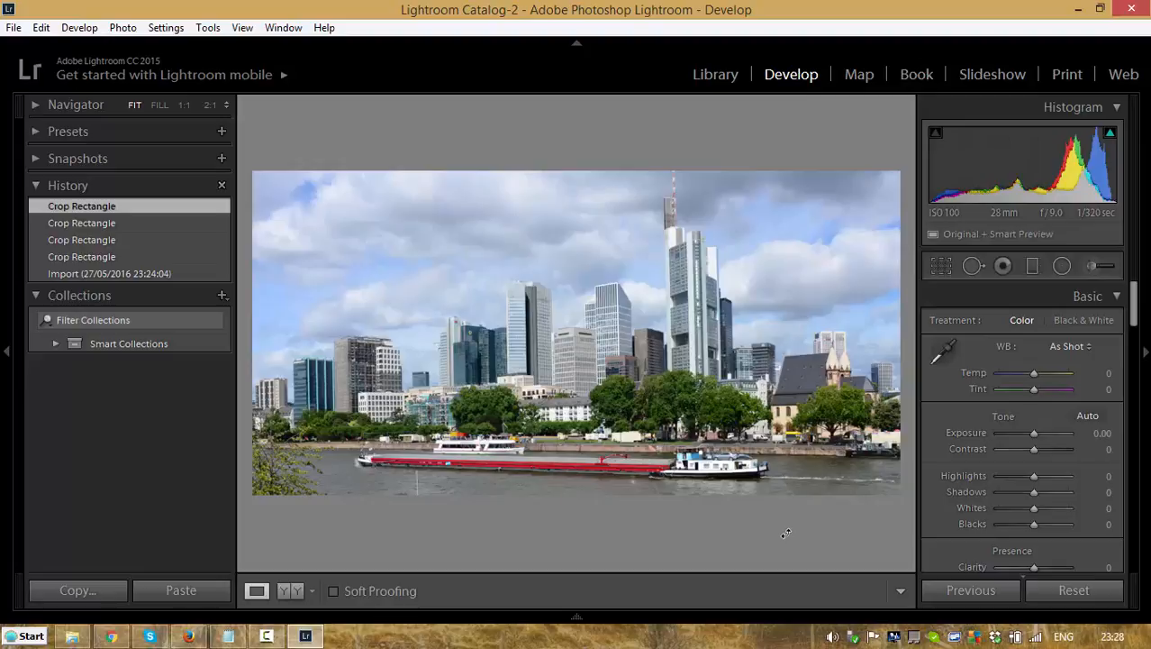
Step: Open the export settings for the cropped photo and choose Hard Drive as the export destination
left_click(13, 28)
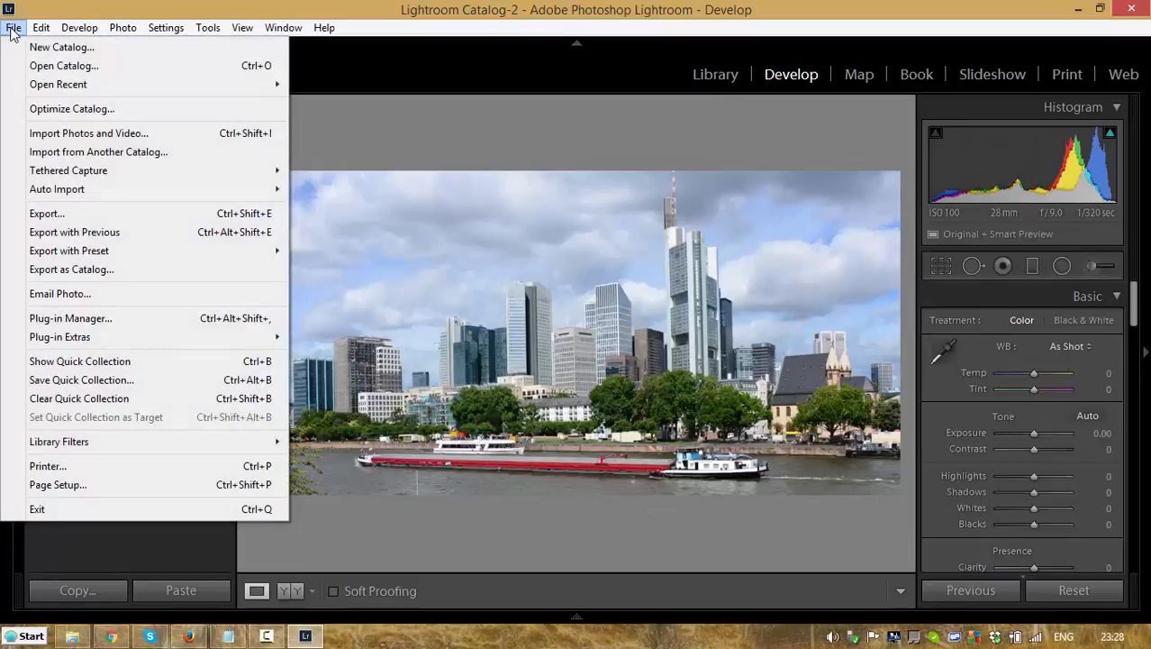
left_click(36, 215)
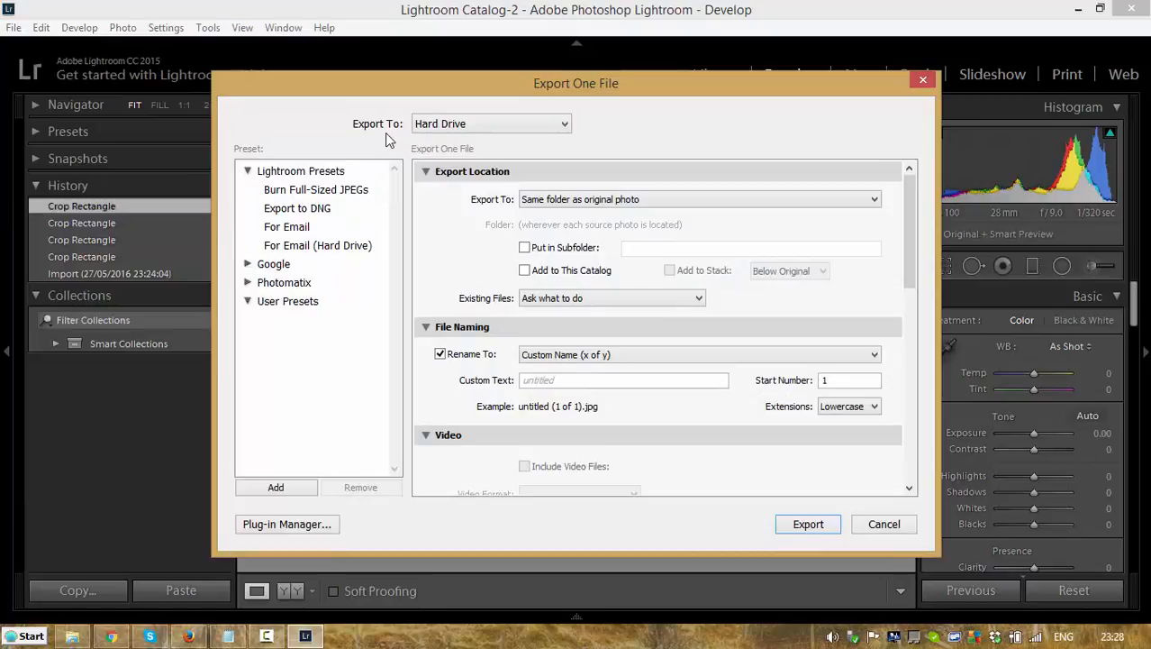
left_click(566, 124)
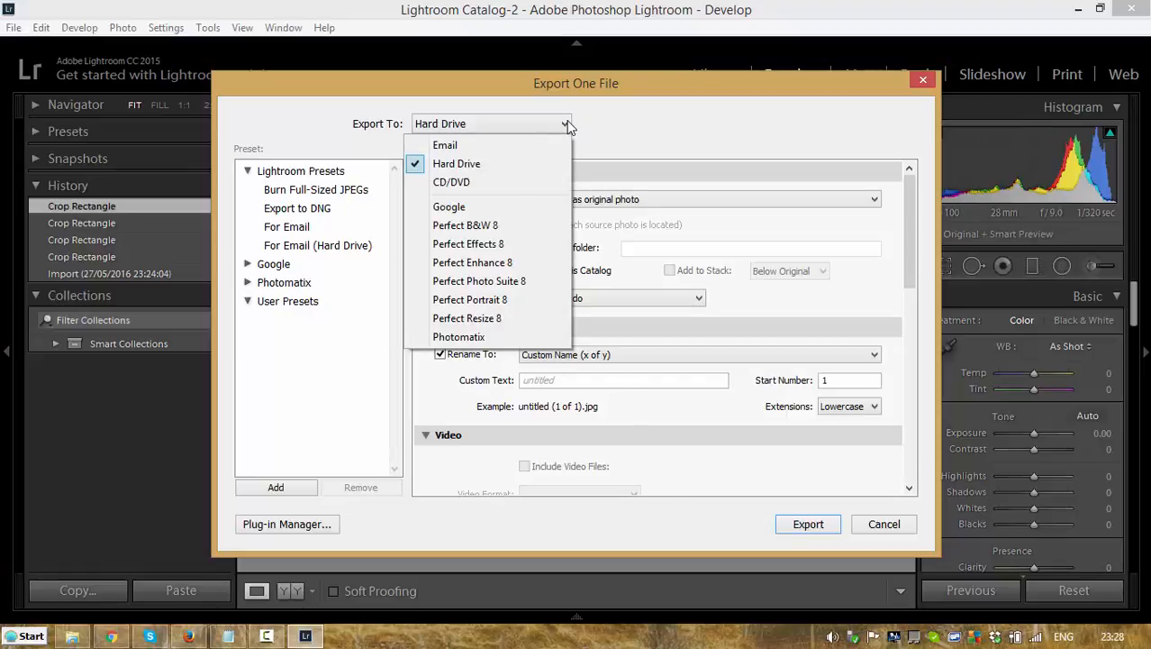
left_click(568, 126)
left_click(568, 126)
left_click(568, 126)
left_click(569, 126)
left_click(453, 163)
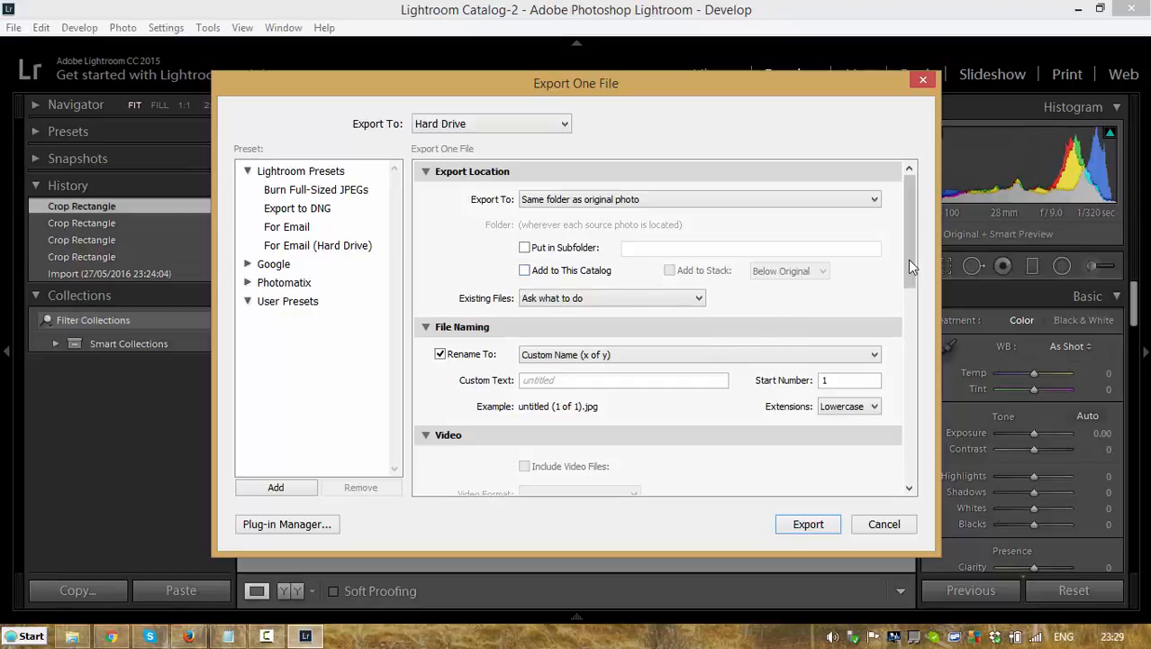
Step: Enter Frankfurt as the custom text for the exported file's name
left_click_drag(909, 259, 908, 315)
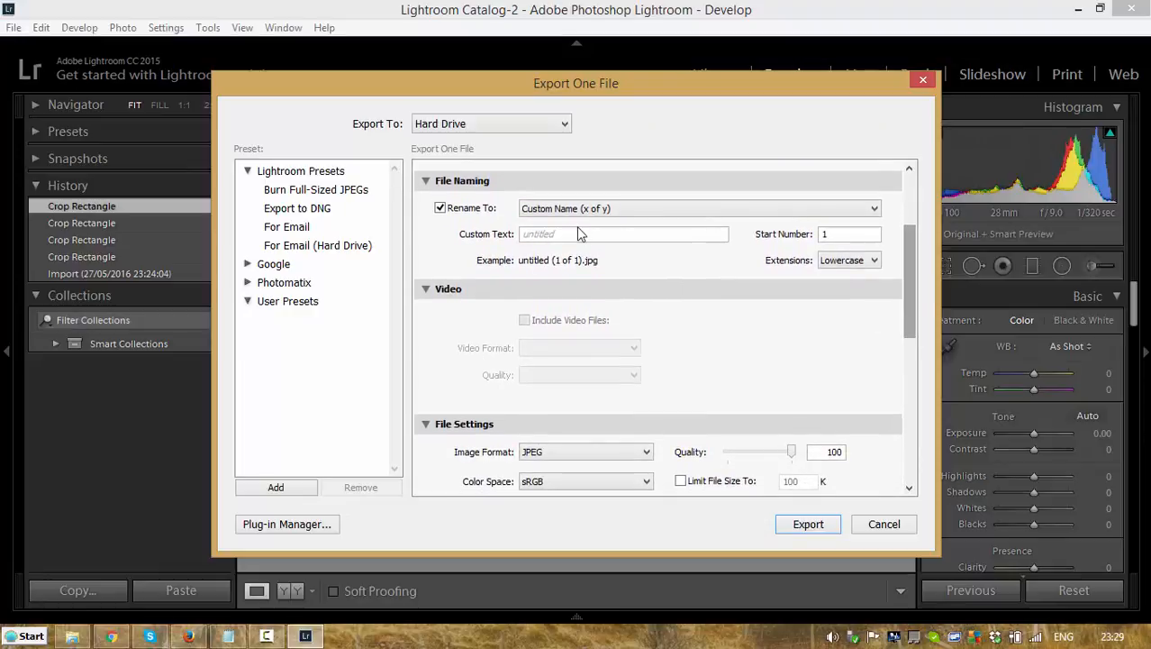
left_click(573, 233)
type("F")
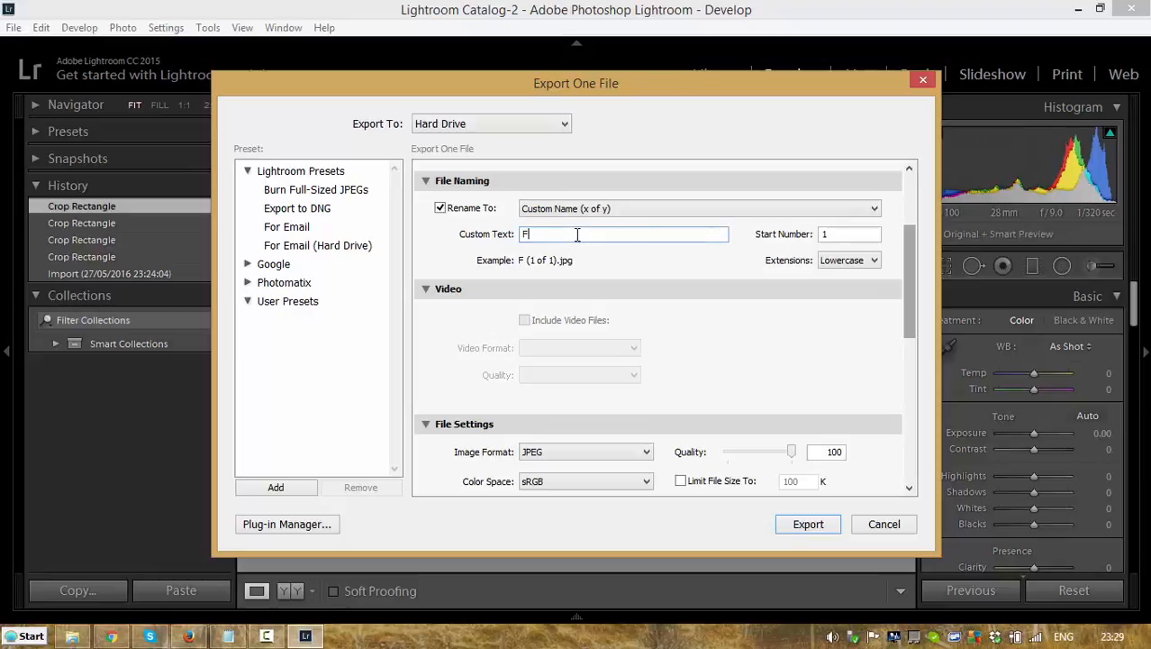
type("rankfurt")
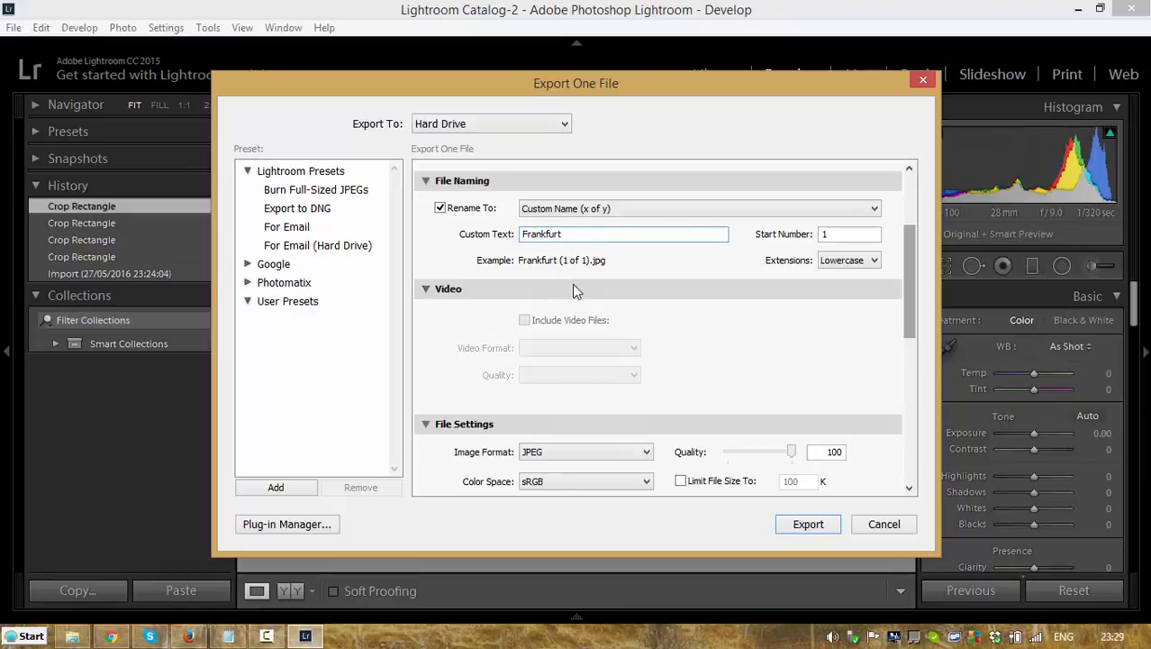
scroll(569, 290, "down", 5)
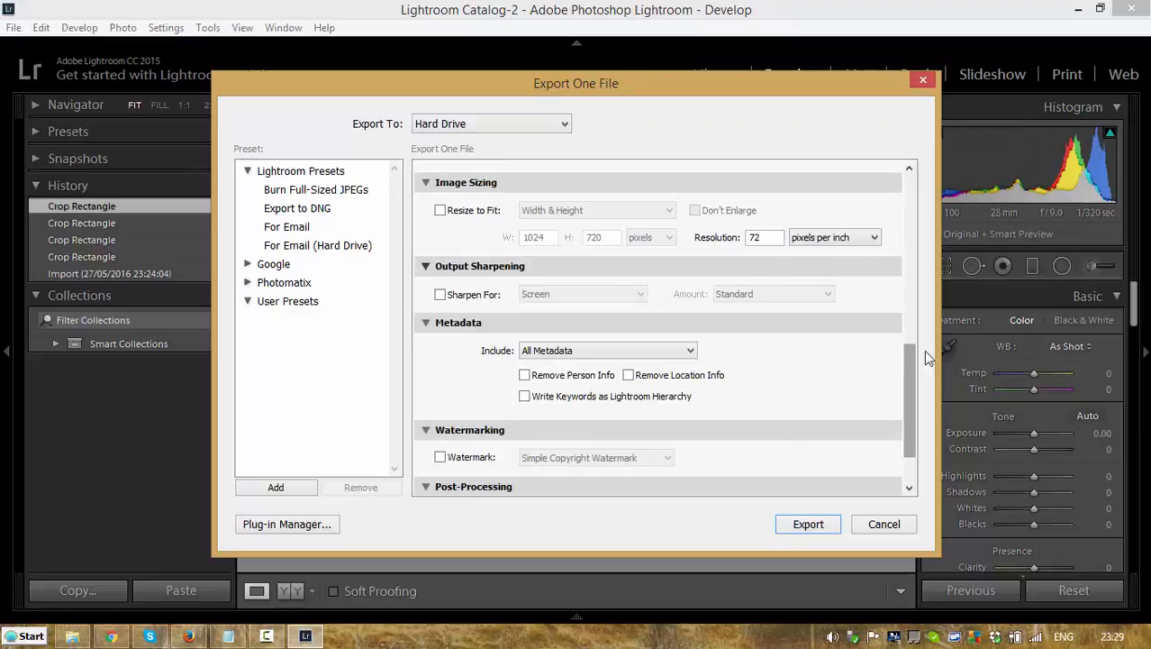
Step: Enable Resize to Fit for the export using Width & Height, at 1024 by 720 pixels
left_click_drag(917, 373, 888, 317)
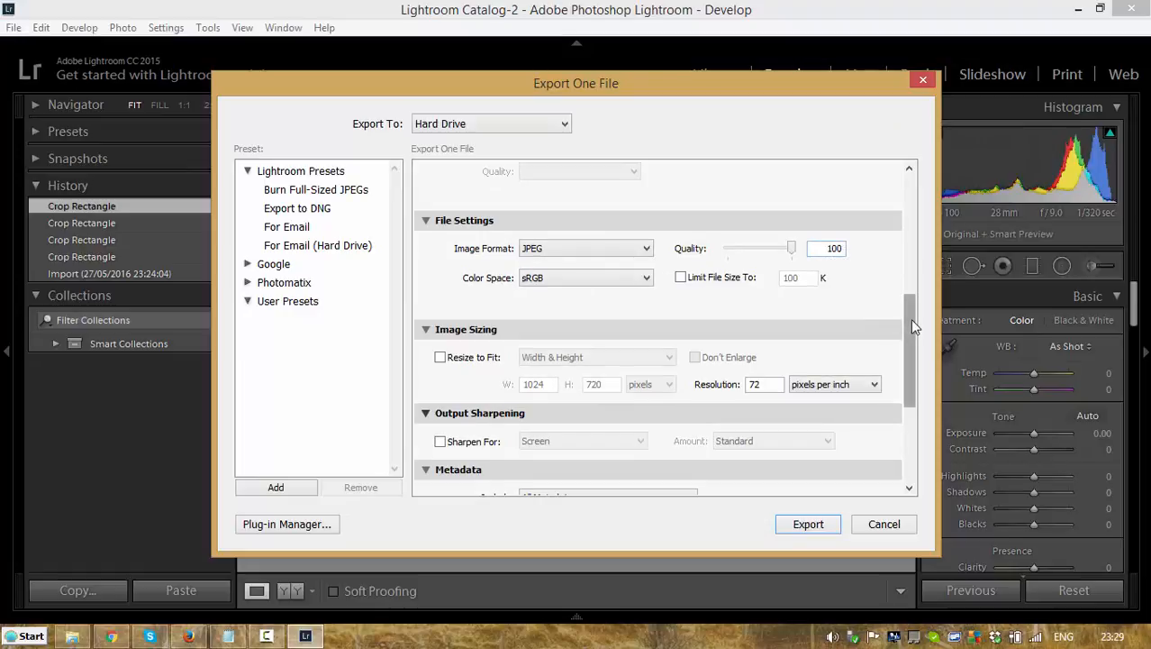
left_click_drag(911, 318, 915, 363)
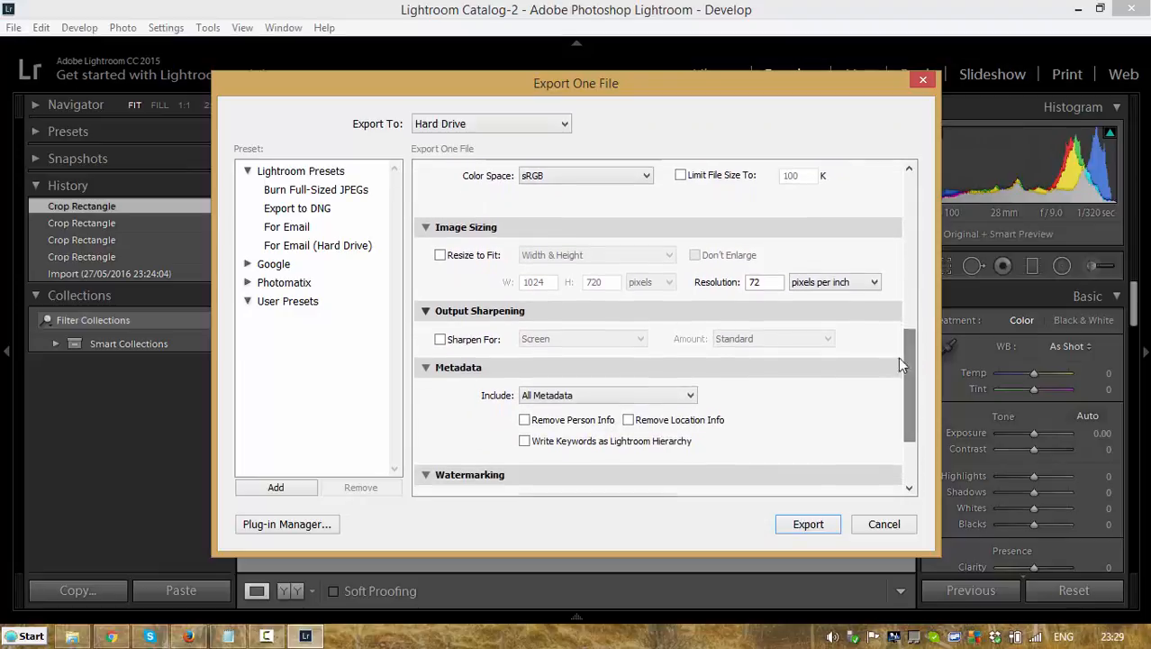
left_click(440, 255)
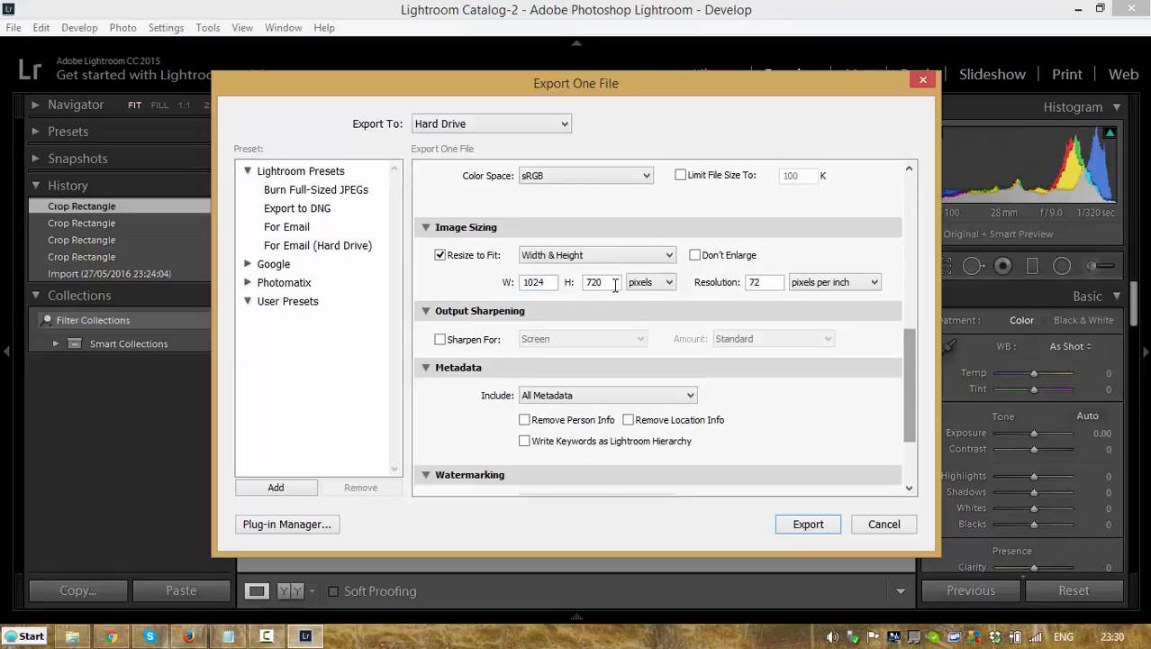
left_click(551, 282)
Step: Keep Show in Explorer as the after-export action and export the cropped photo
left_click_drag(911, 369, 911, 412)
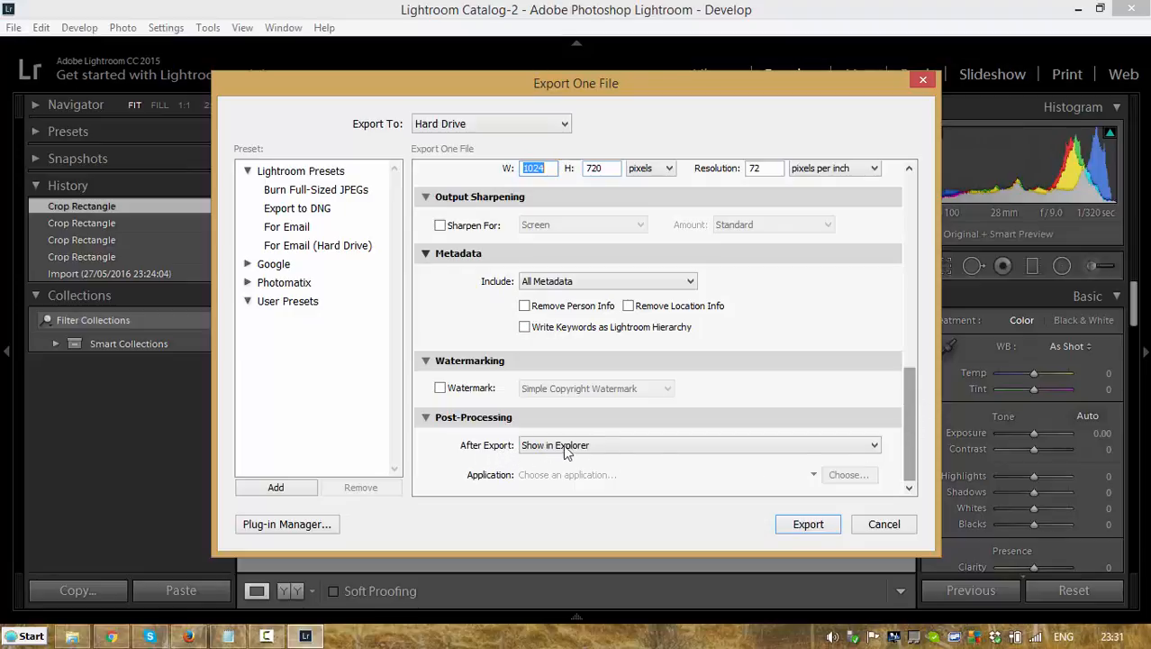
left_click(874, 445)
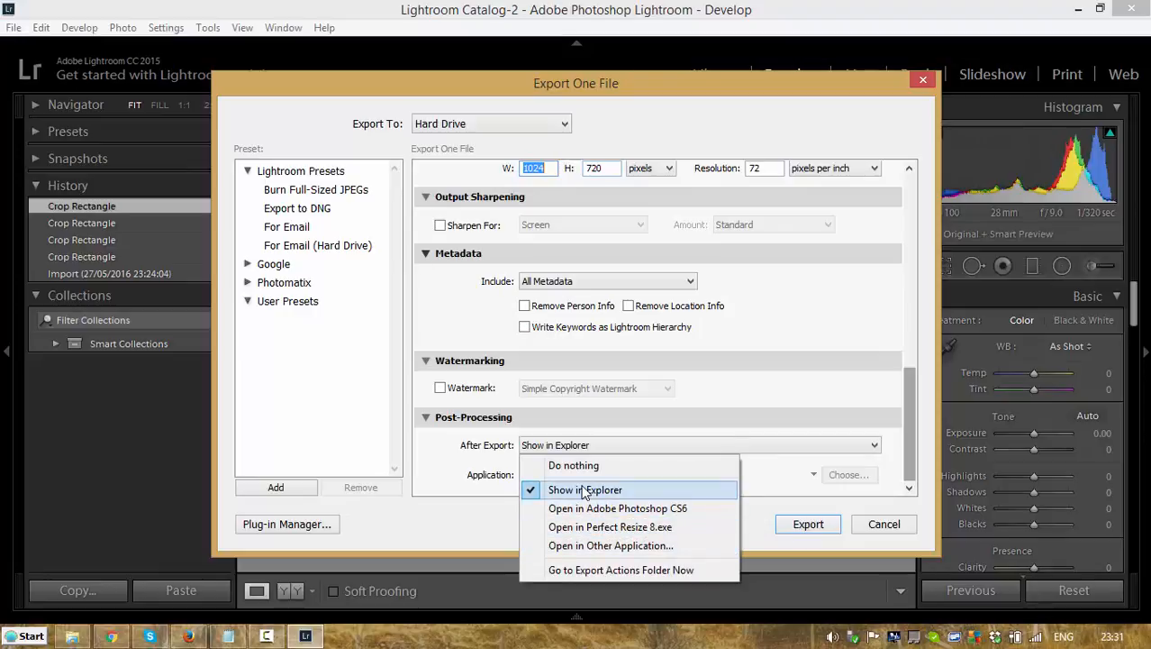
left_click(727, 411)
left_click(727, 411)
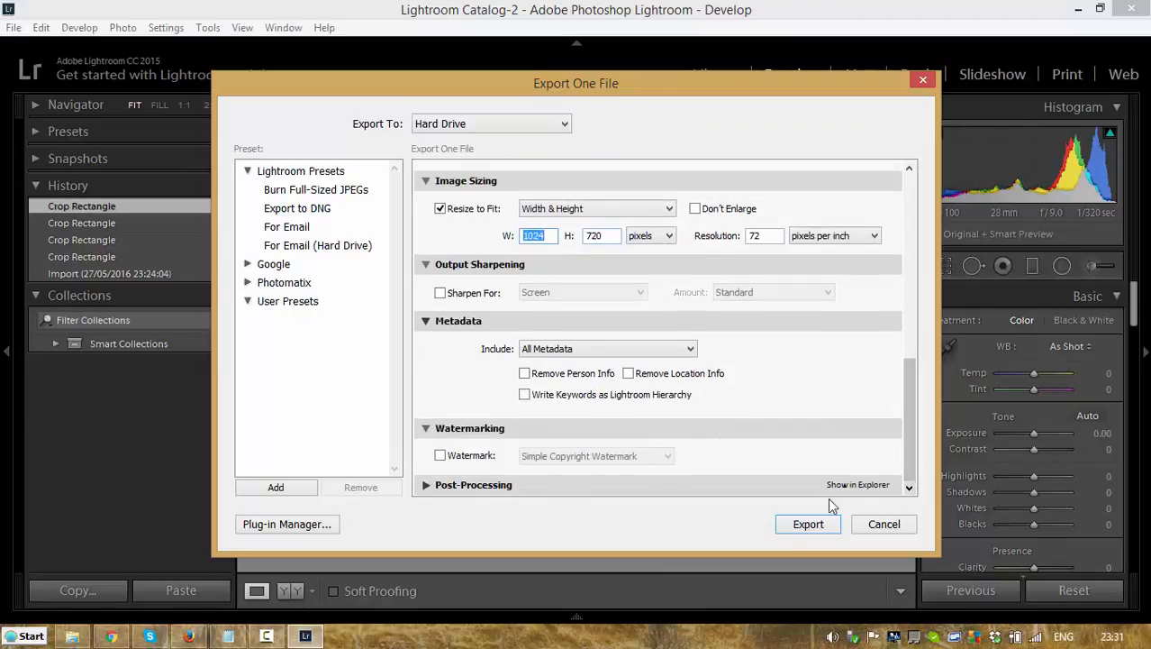
left_click(426, 486)
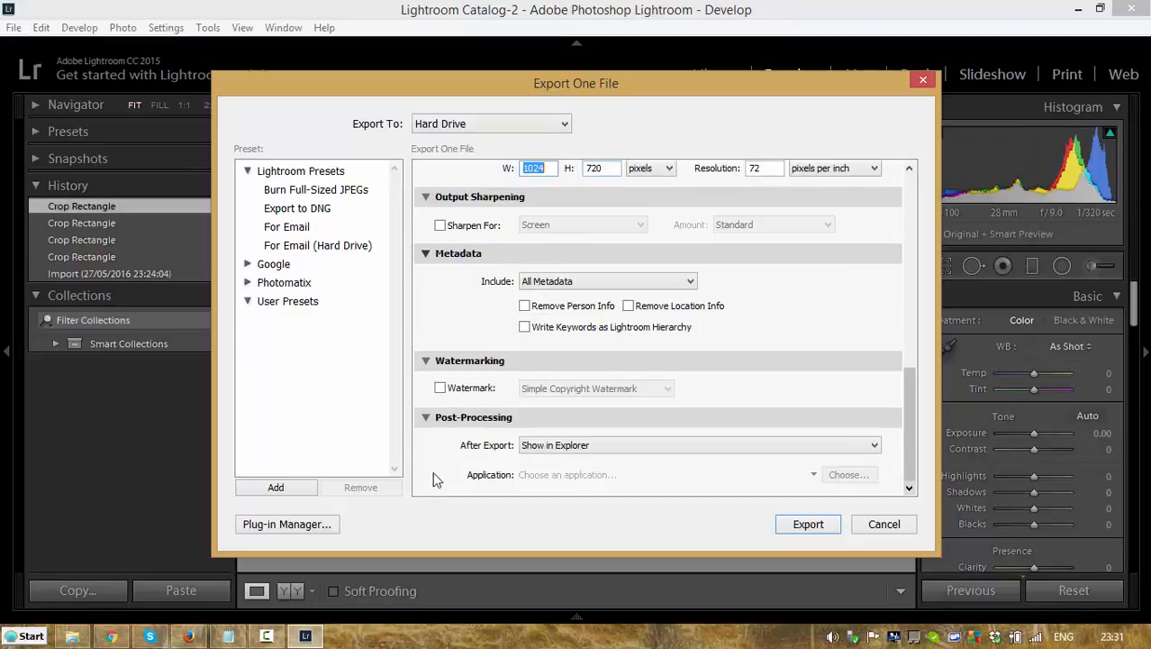
left_click(809, 523)
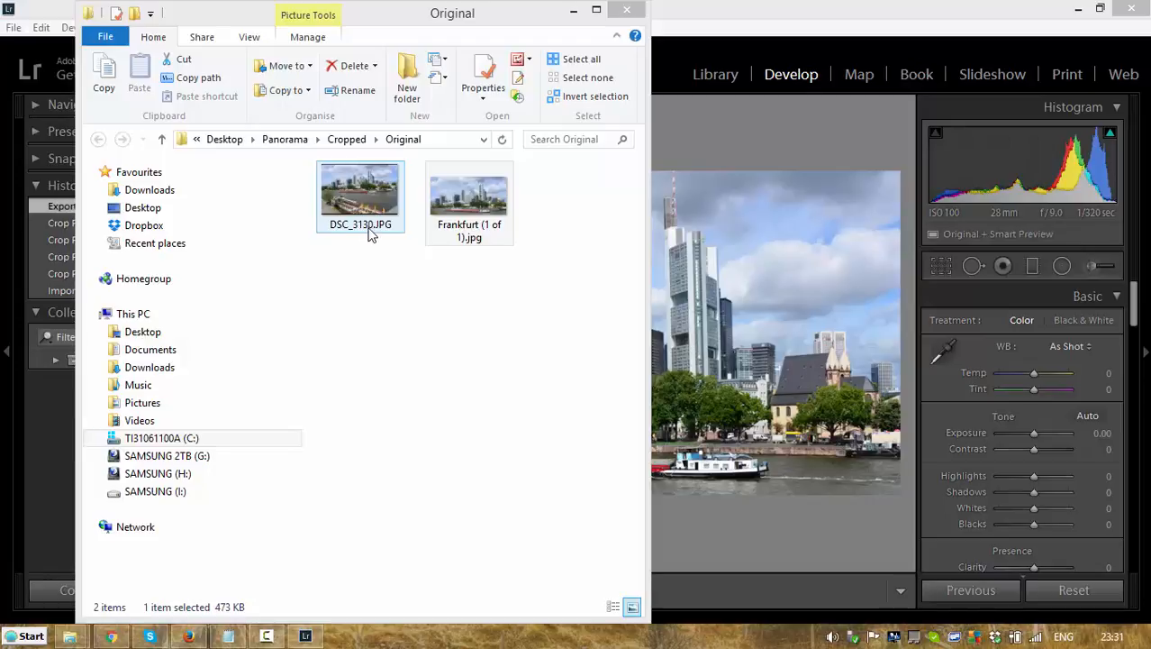
Step: View the original DSC_3130.JPG and the exported Frankfurt (1 of 1).jpg full size to compare them, and close the picture viewer
left_click(466, 220)
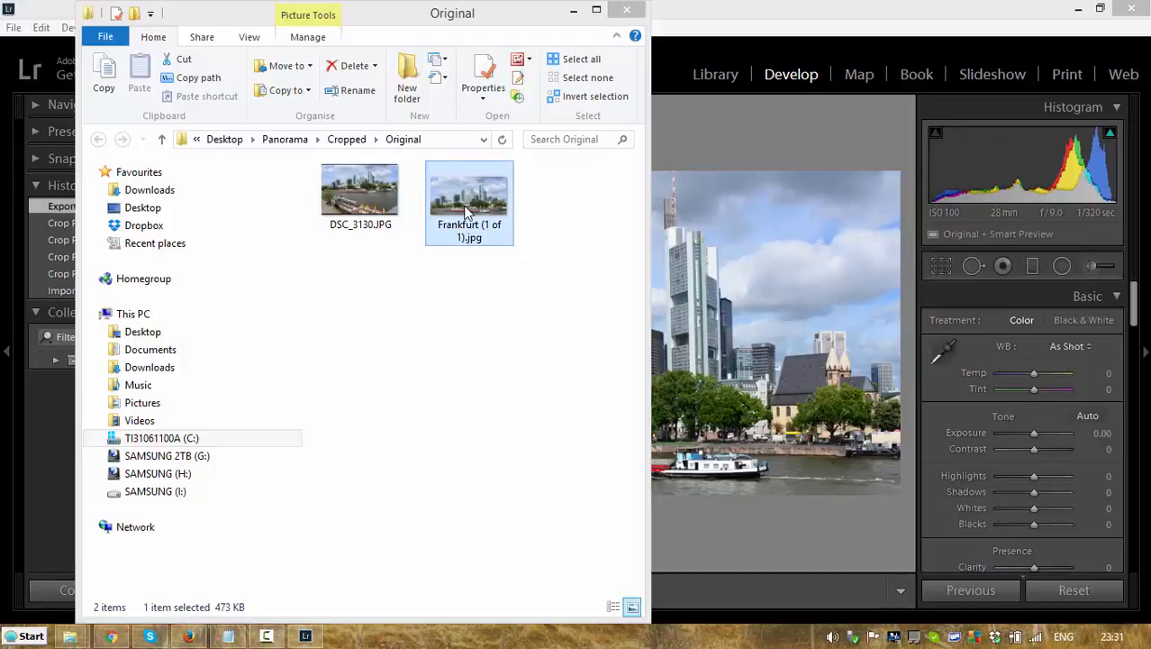
left_click(349, 198)
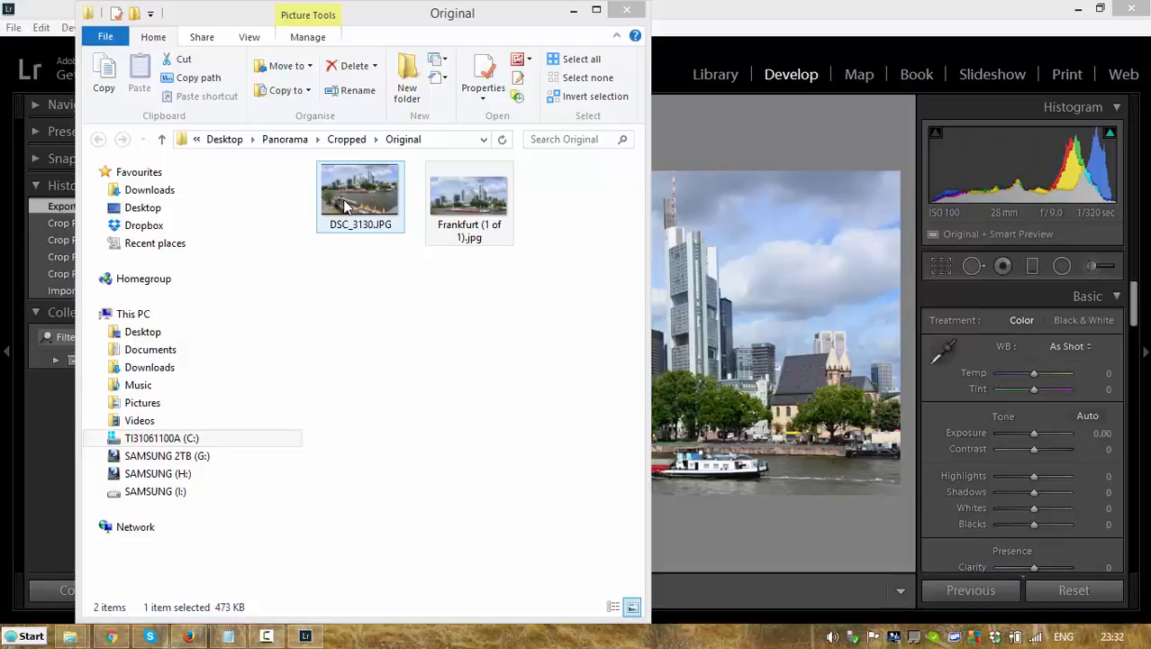
double_click(376, 207)
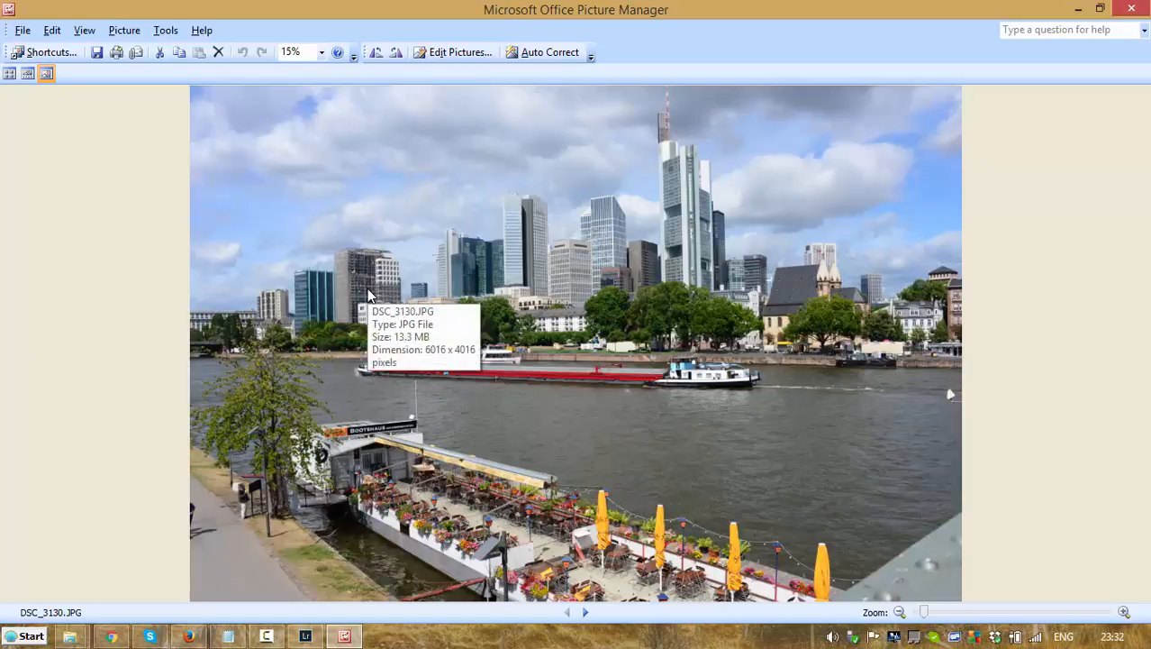
left_click(588, 612)
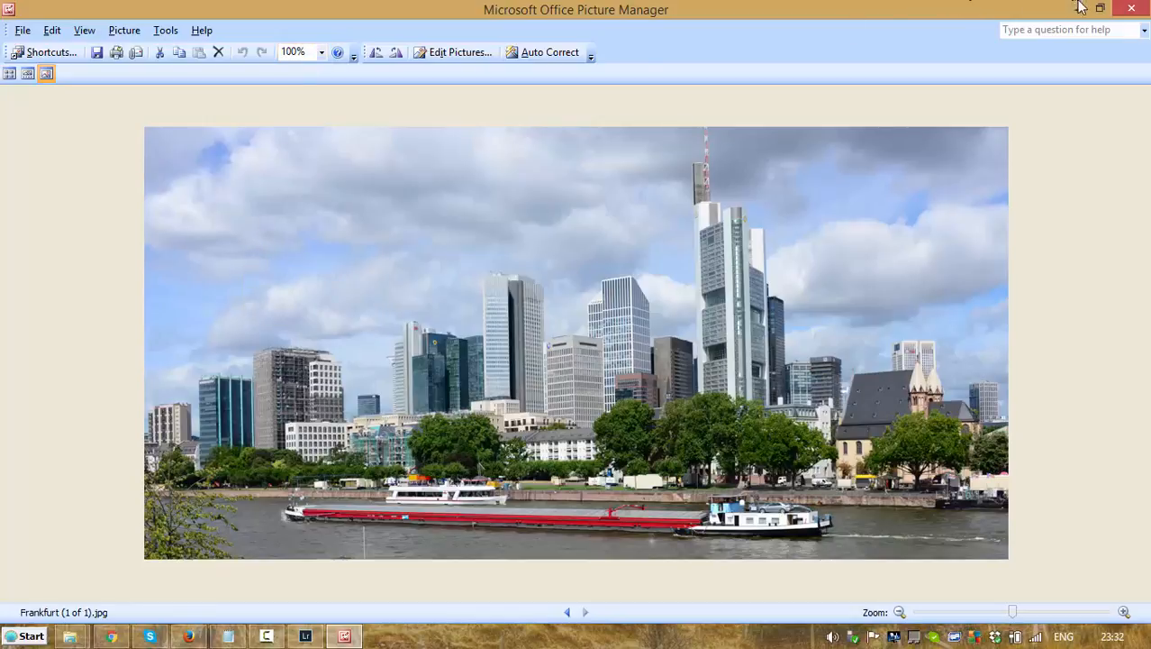
left_click(1134, 9)
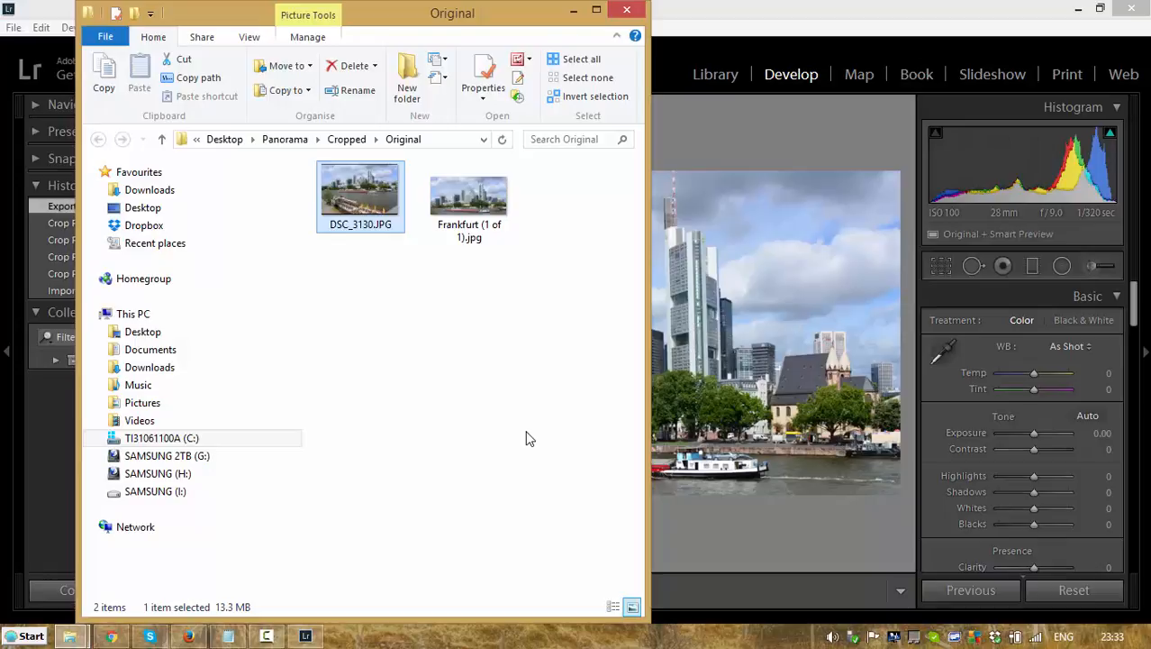
Step: Close Lightroom and both Original folder windows to return to the desktop
left_click(627, 9)
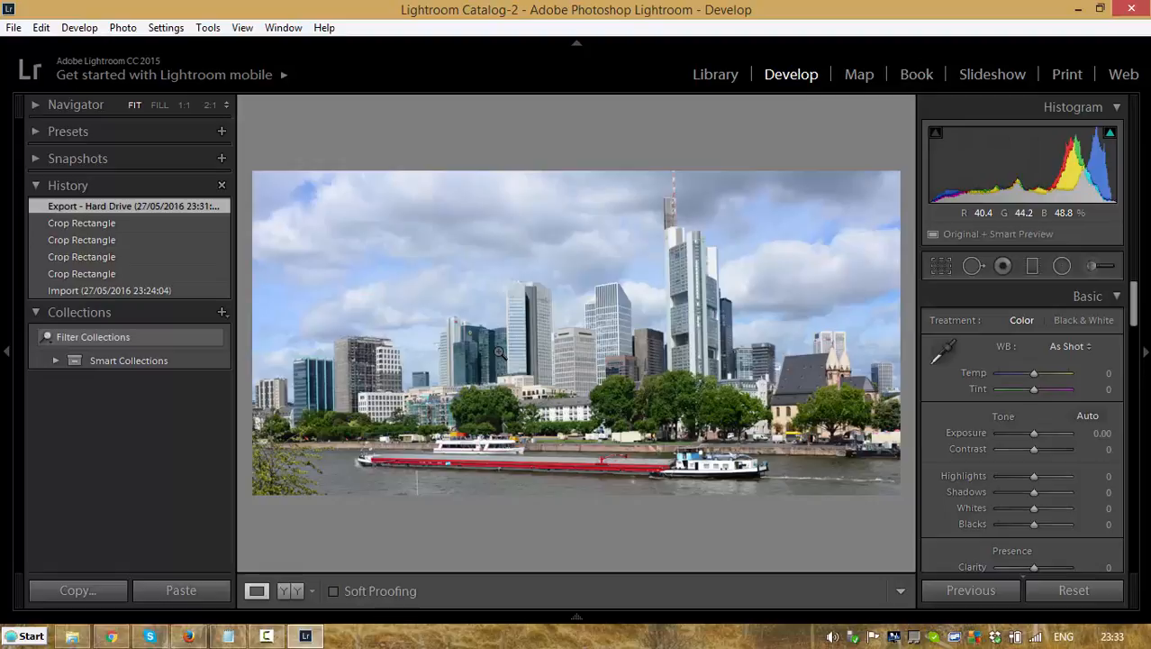
left_click(1129, 8)
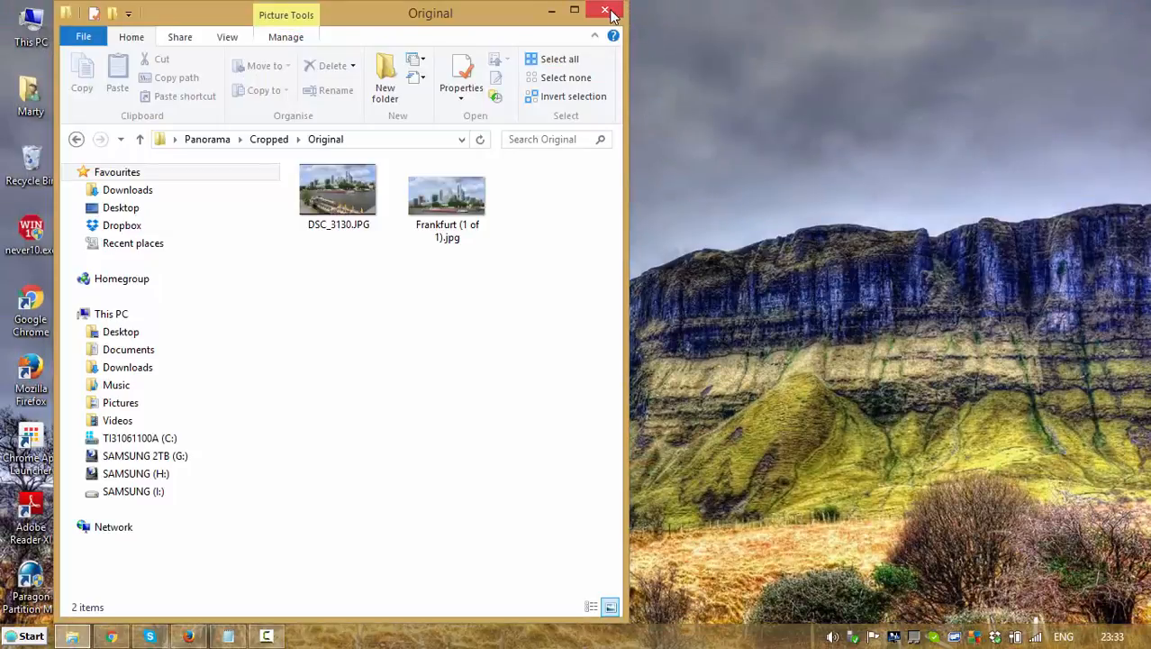
left_click(608, 11)
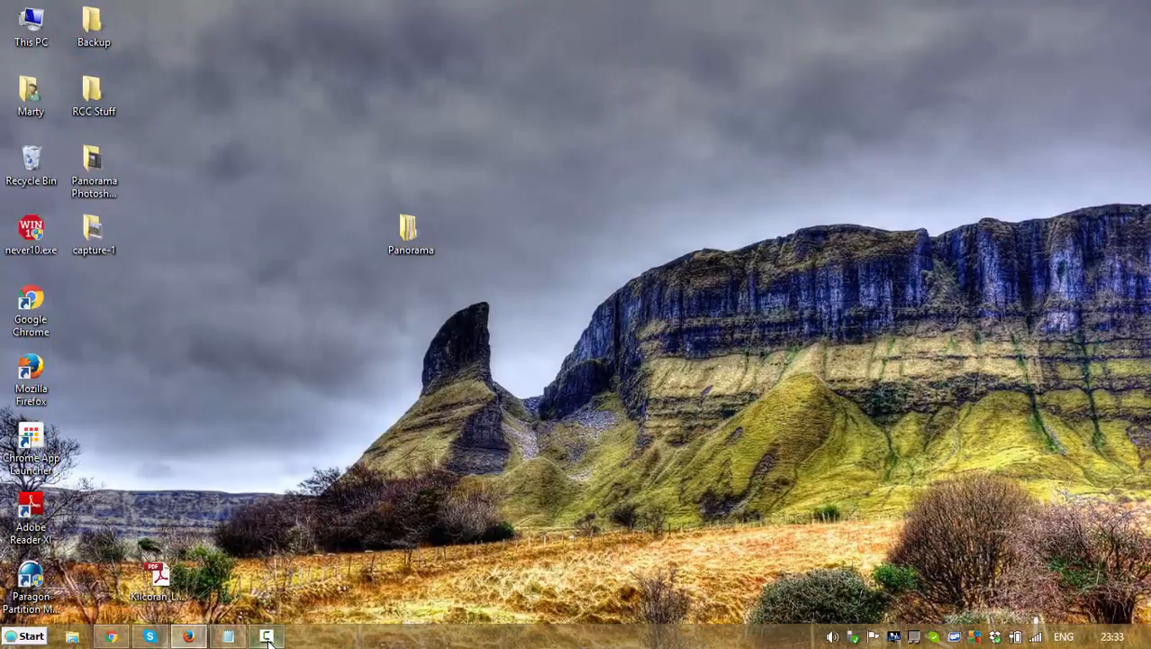
mouse_move(270, 638)
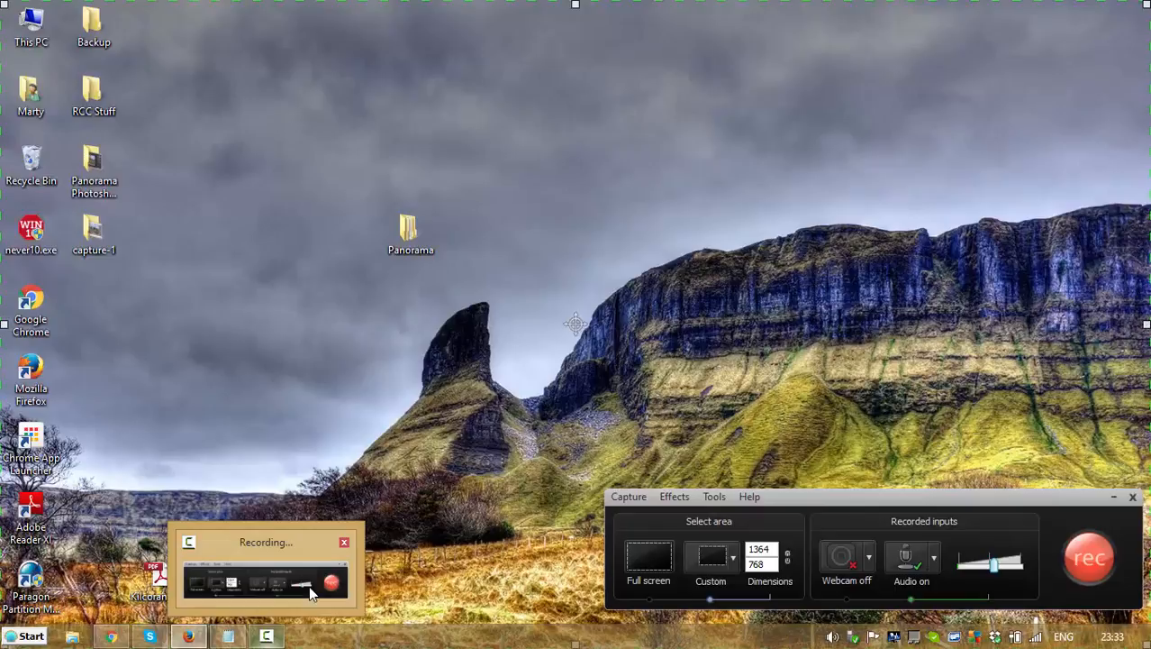